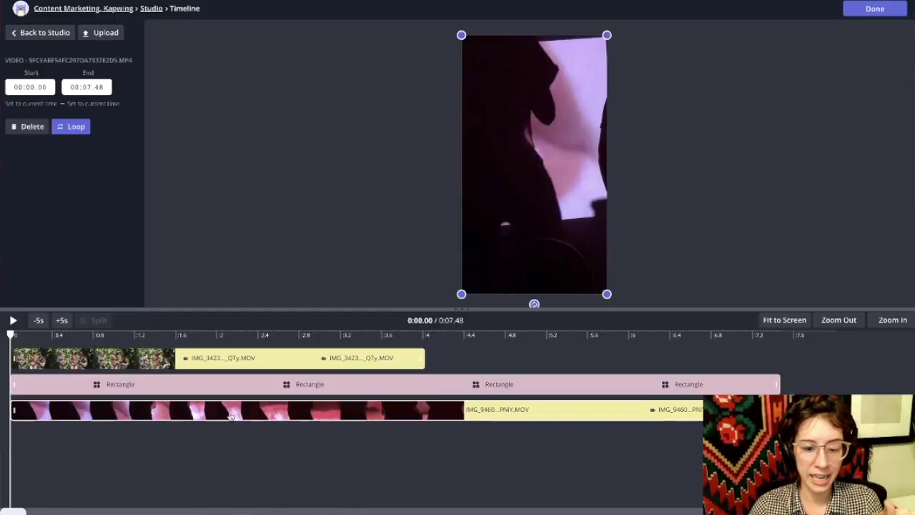
Step: Move the IMG_9460 silhouette clip to a new position along its timeline row
drag(219, 408, 300, 355)
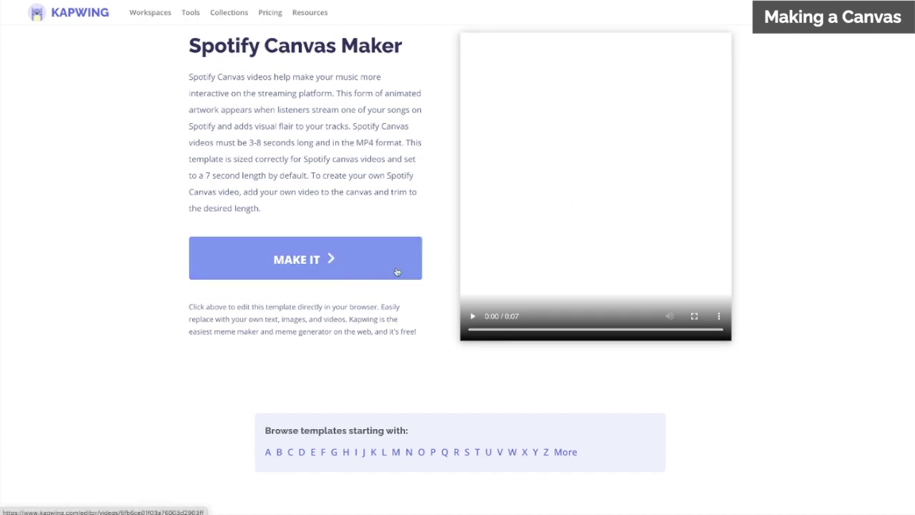
Step: Open the Spotify Canvas template as a blank 900 x 1600 canvas and show the media upload options
click(343, 274)
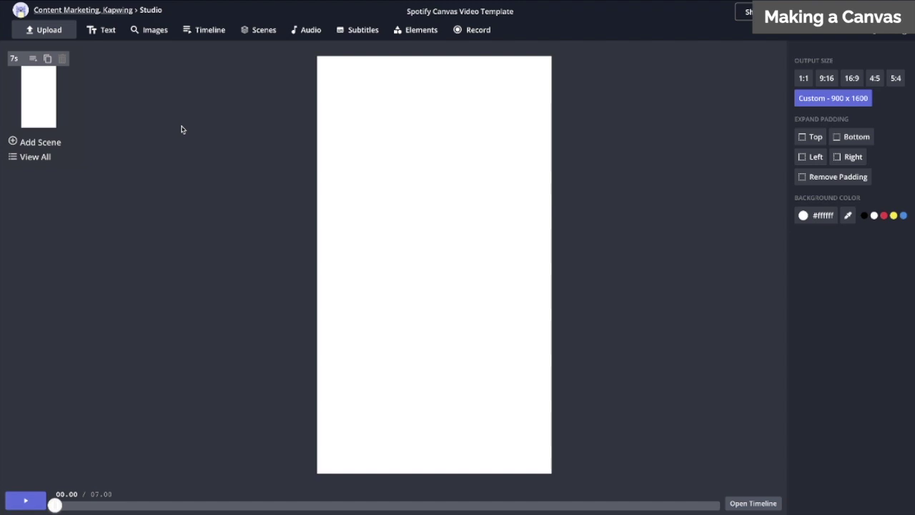
click(68, 33)
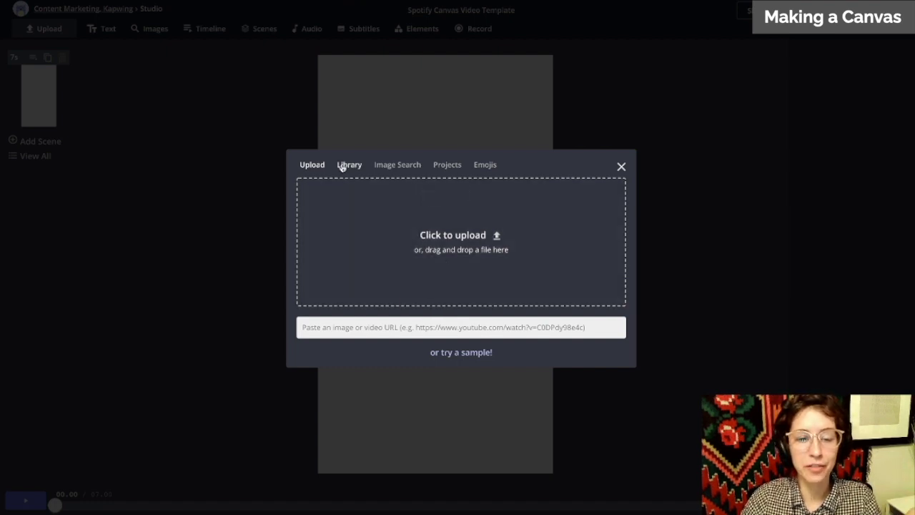
Step: Add the IMG_3423 flower-bush clip from the Library, stretch it to fill the canvas, and preview it
click(341, 166)
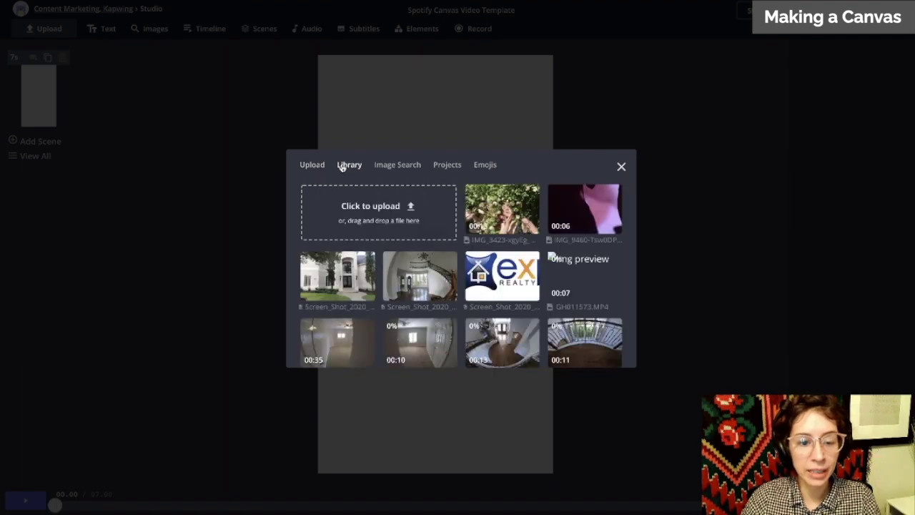
click(519, 216)
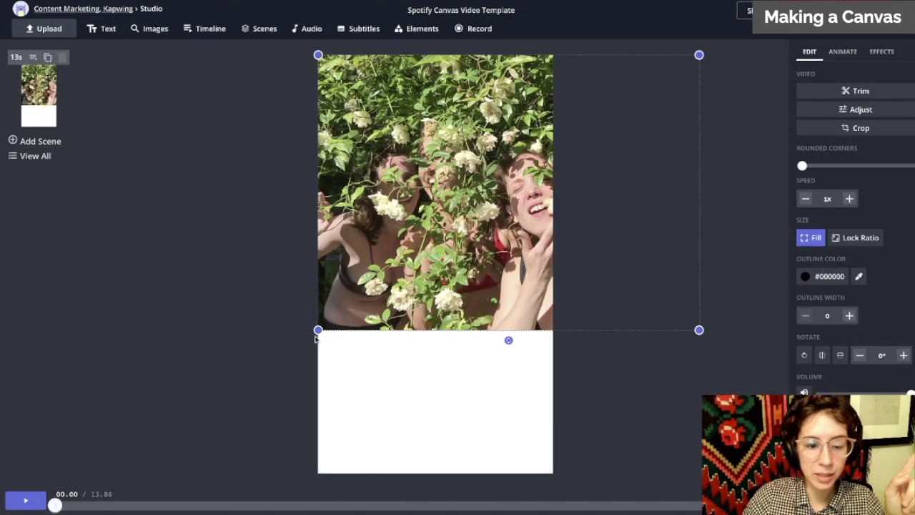
drag(317, 329, 115, 472)
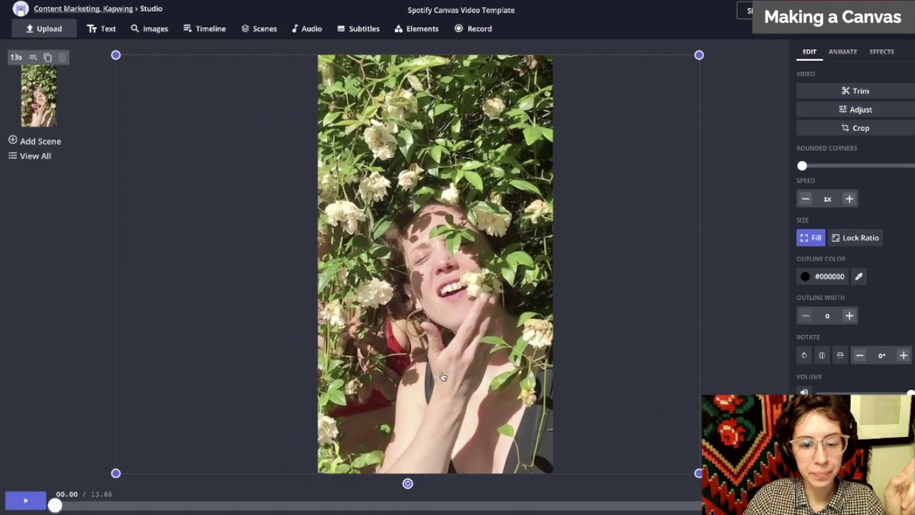
key(space)
key(space)
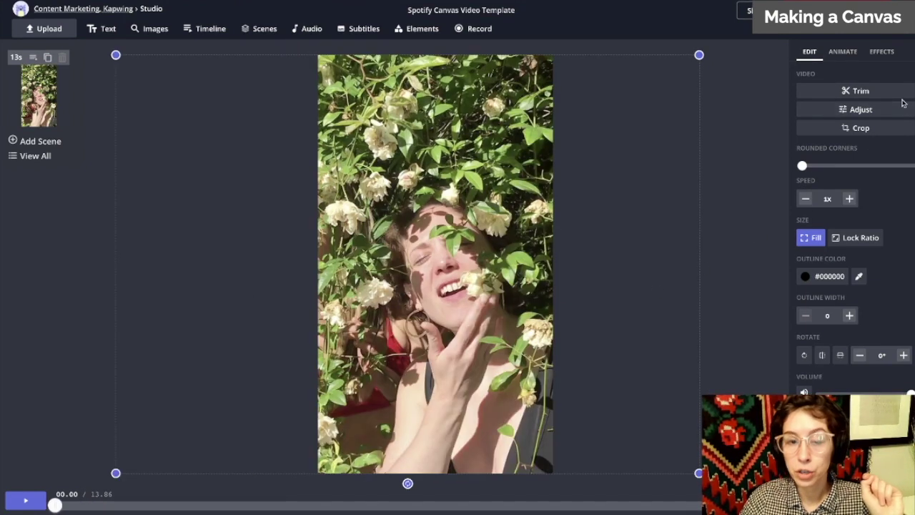
Step: Try trim points of 2.31 s and 8.04 s on the garden clip, then leave it nearly untrimmed
click(896, 95)
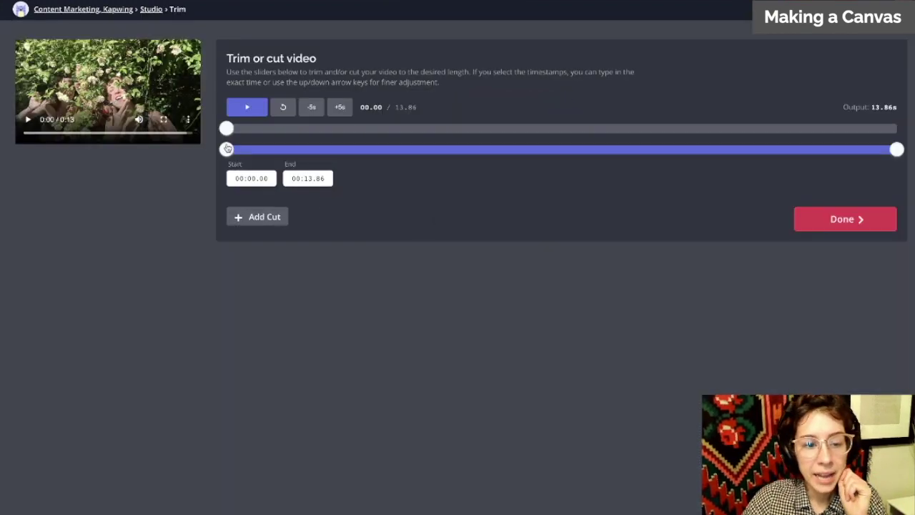
drag(228, 148, 340, 155)
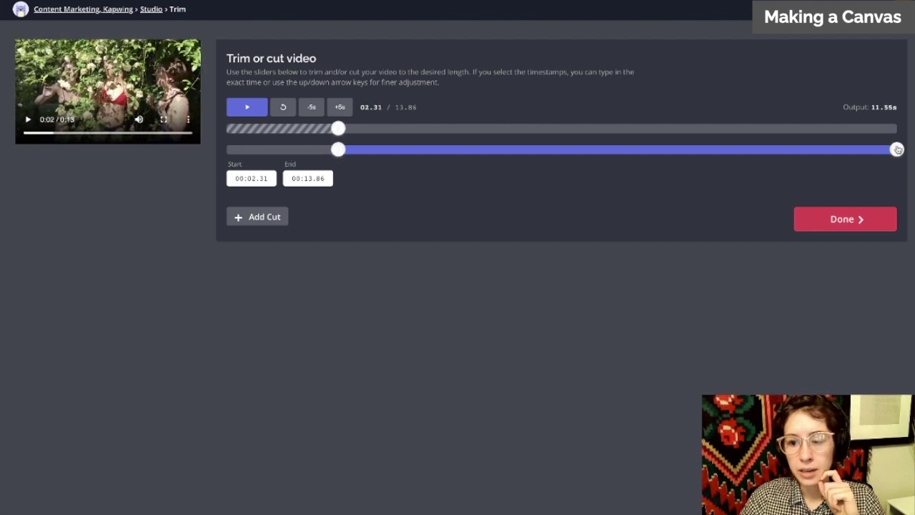
drag(898, 149, 617, 160)
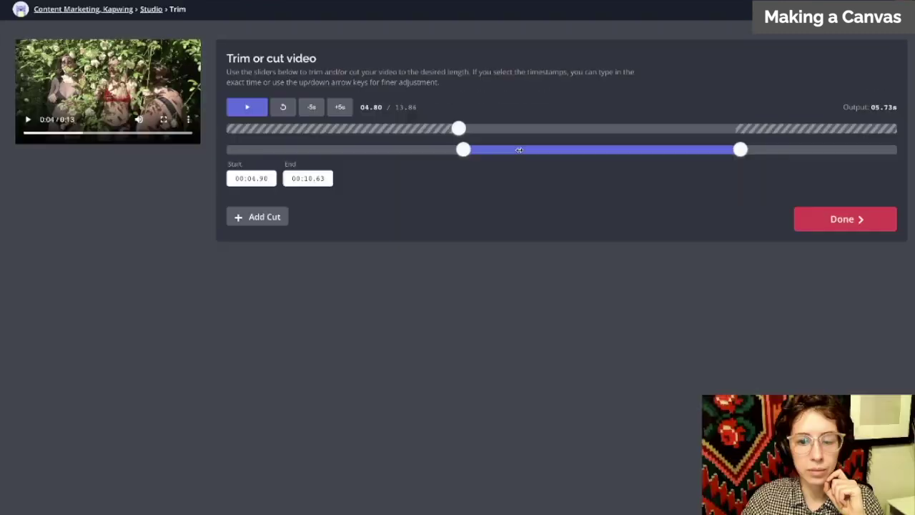
drag(514, 151, 227, 149)
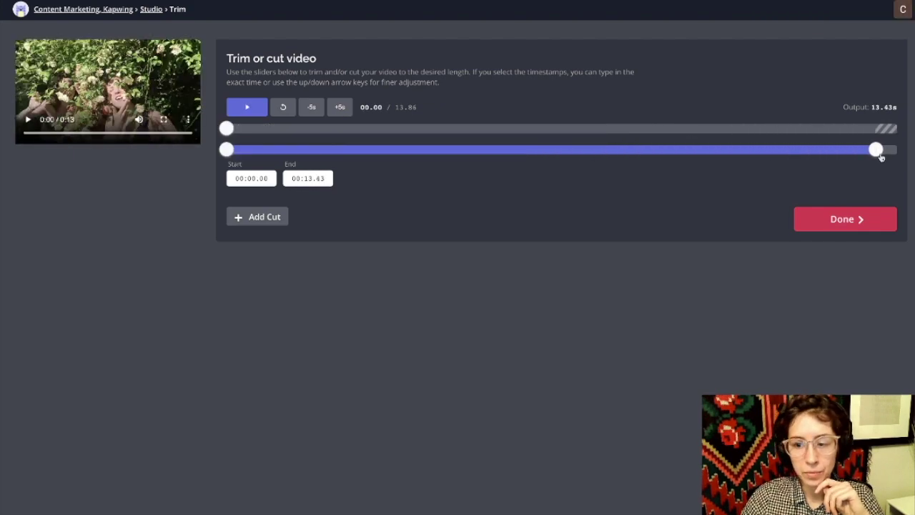
click(842, 216)
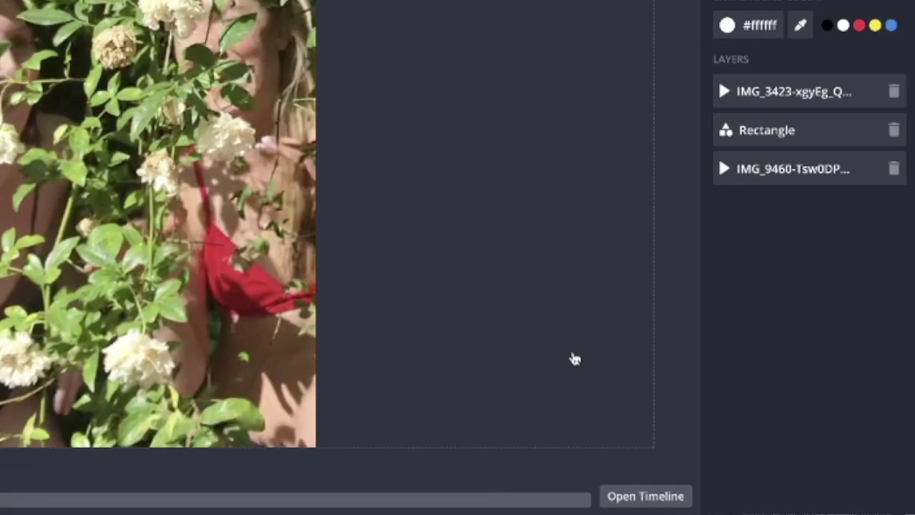
Step: On the timeline, trim the garden clip's edges to about 1.57 s and 10.65 s
click(616, 501)
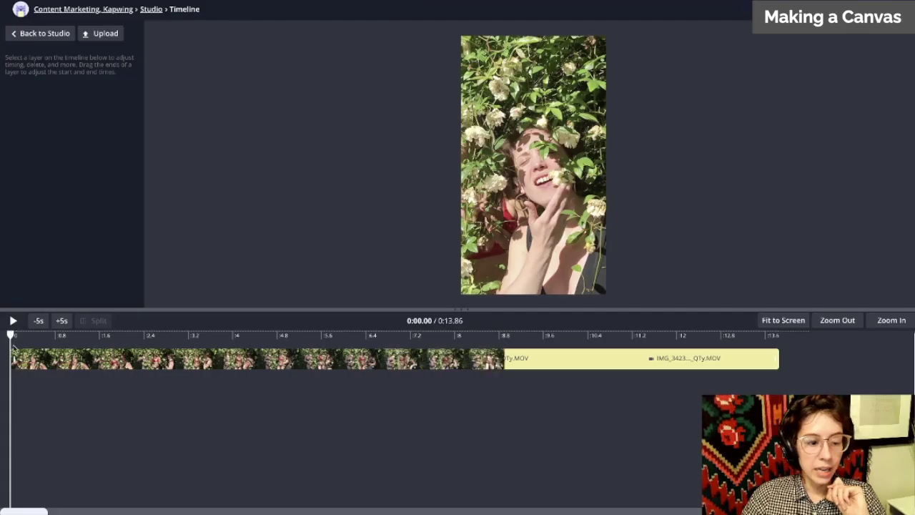
drag(12, 358, 97, 359)
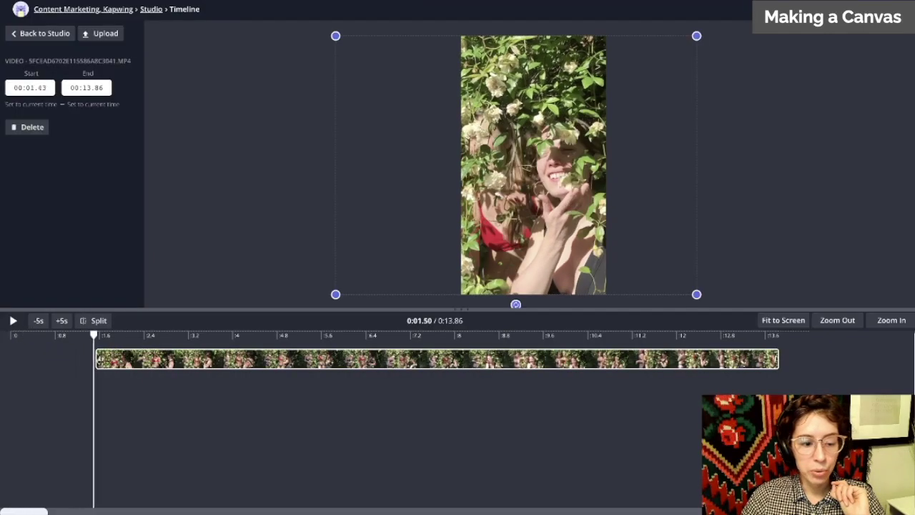
drag(766, 361, 472, 360)
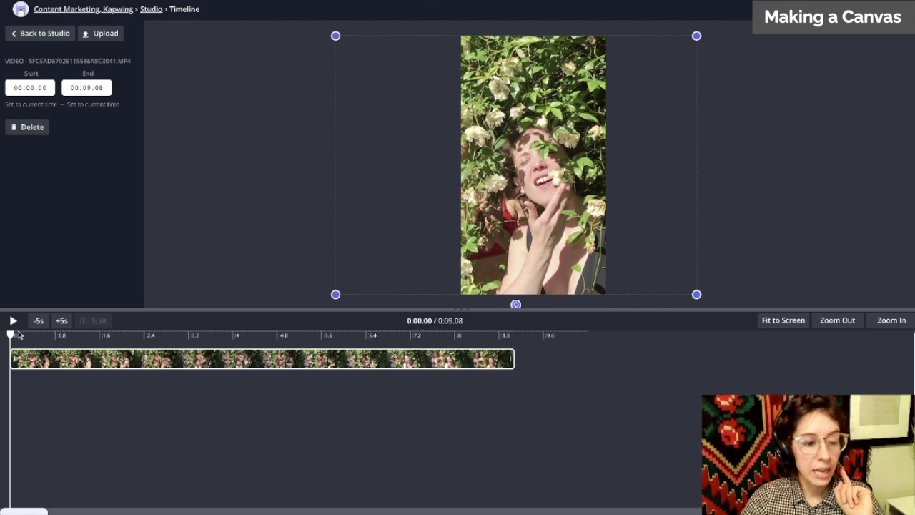
Step: Split the clip at 0.93 seconds and delete the short opening piece
click(14, 322)
click(13, 321)
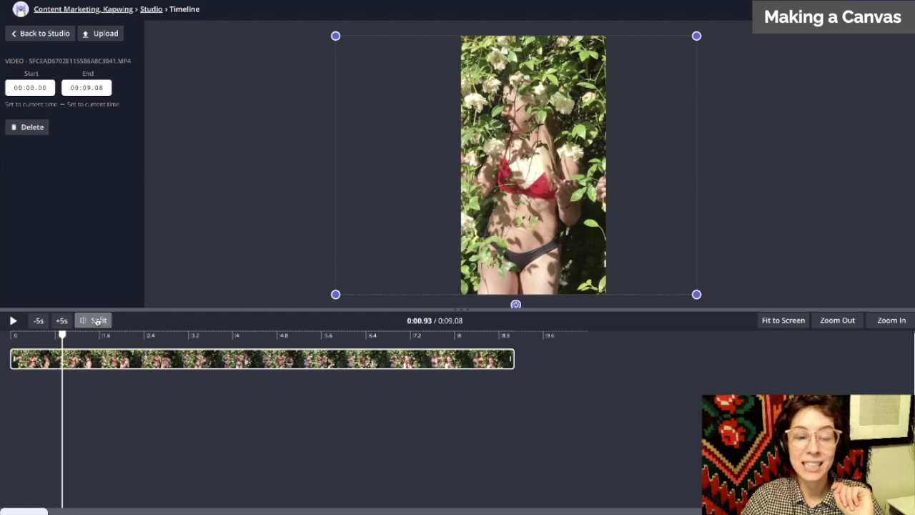
click(84, 323)
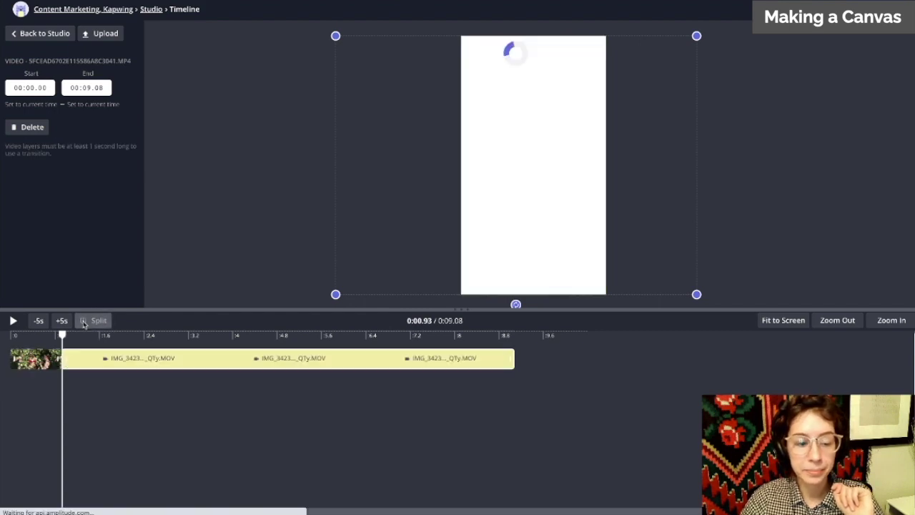
click(36, 358)
key(Delete)
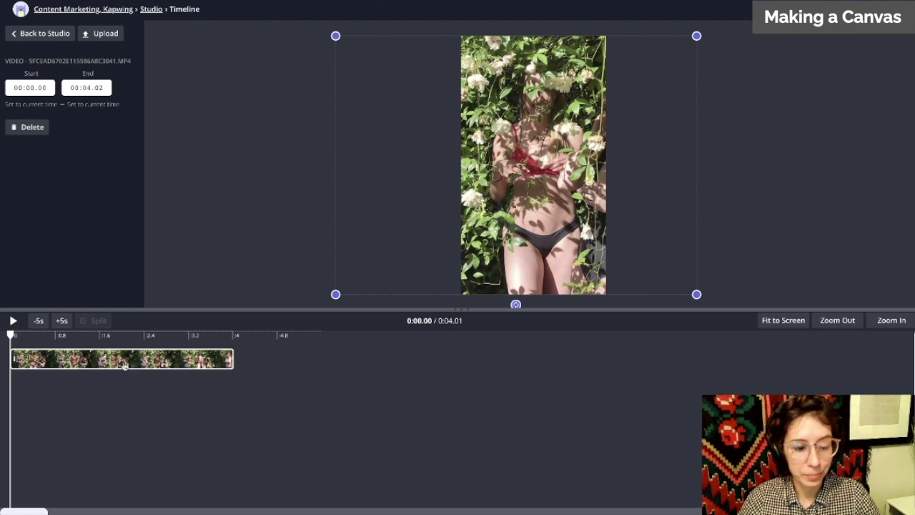
Step: Chain two more IMG_3423 copies after the first clip for a 12.07-second sequence, and play it
drag(112, 382, 341, 365)
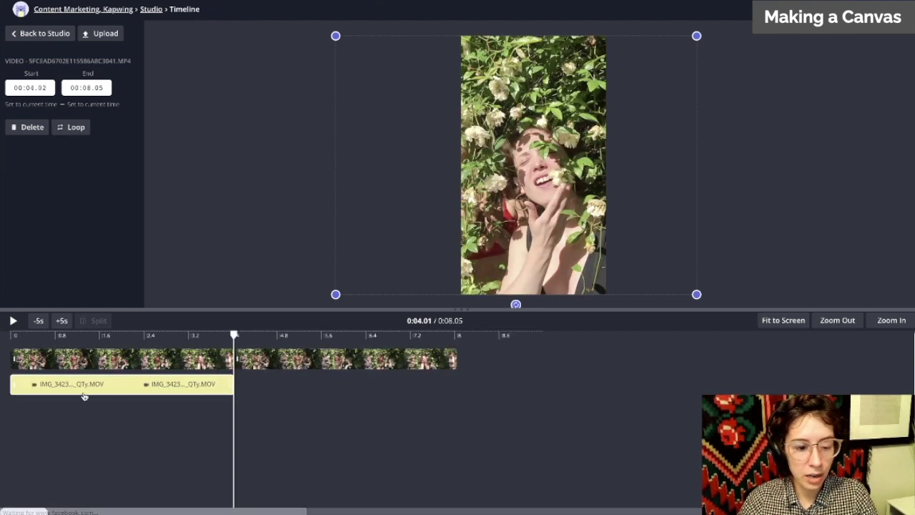
drag(81, 388, 534, 356)
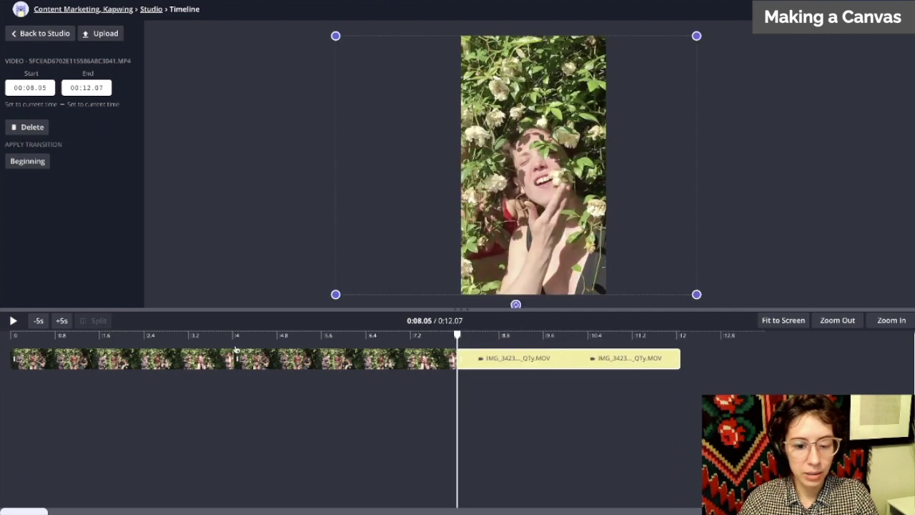
click(12, 321)
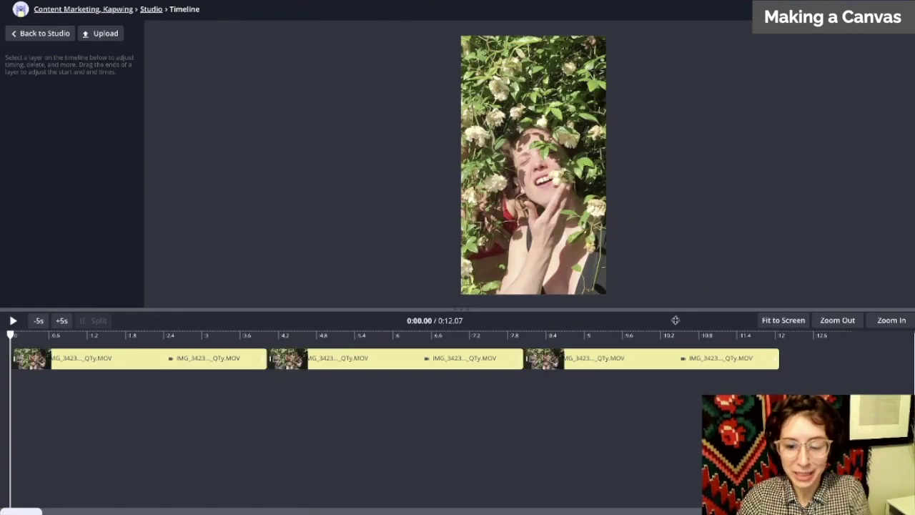
Step: Delete the two extra garden clip copies, return to the Studio, and bring up image search
click(673, 352)
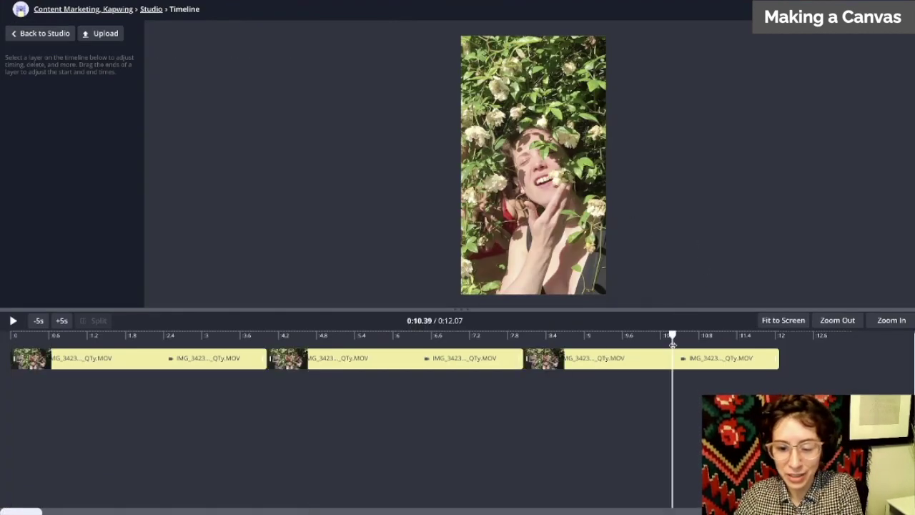
key(Delete)
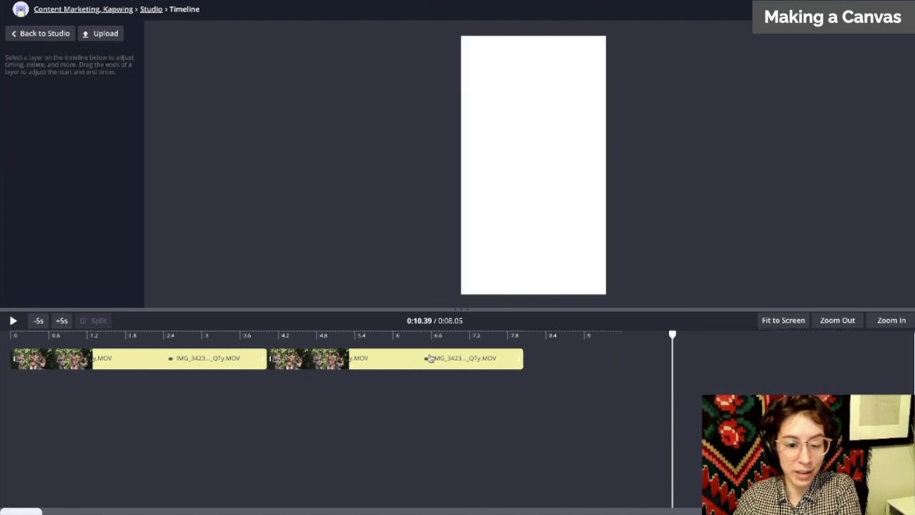
click(430, 359)
key(Delete)
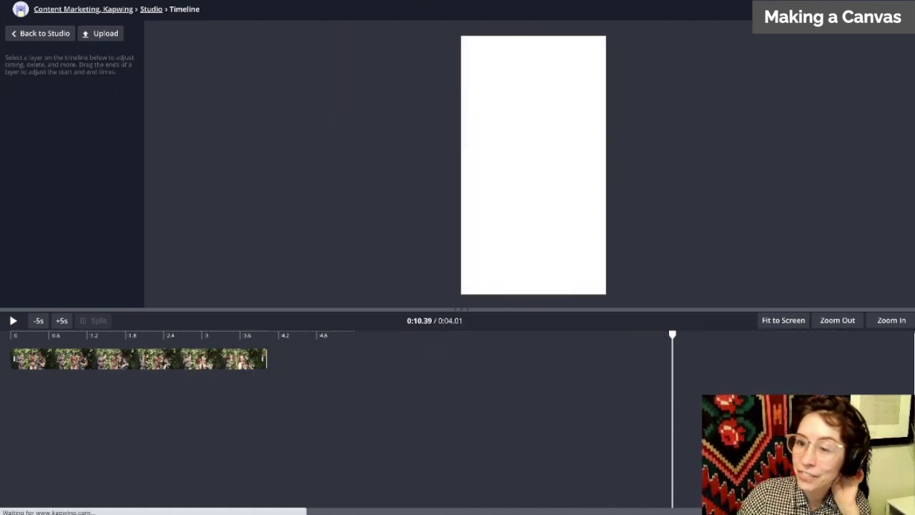
click(43, 34)
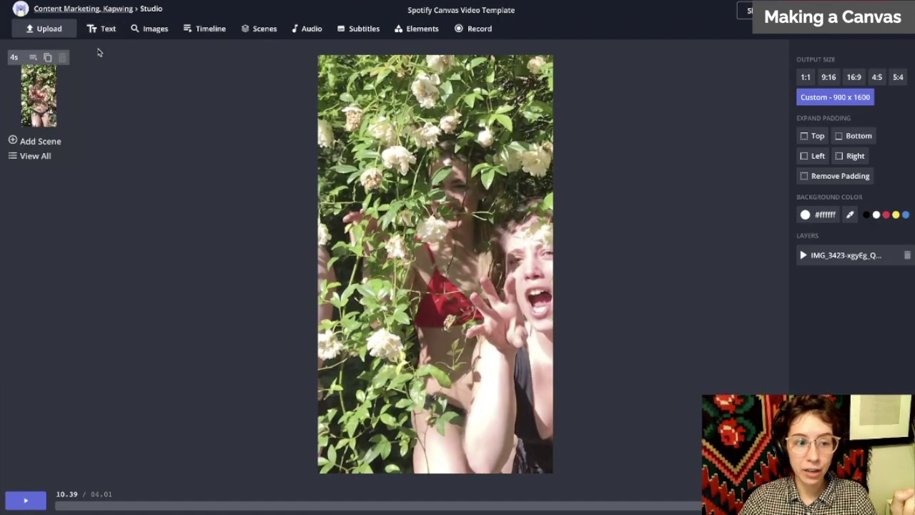
click(151, 32)
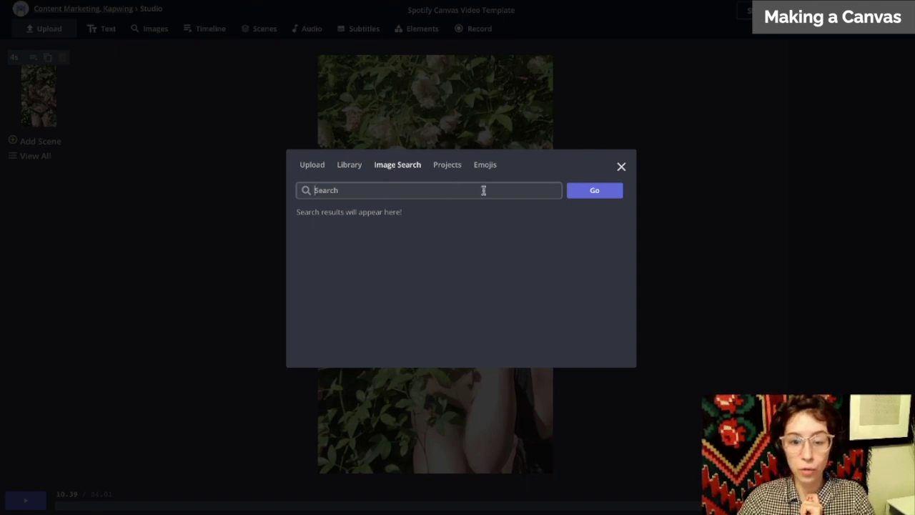
click(486, 165)
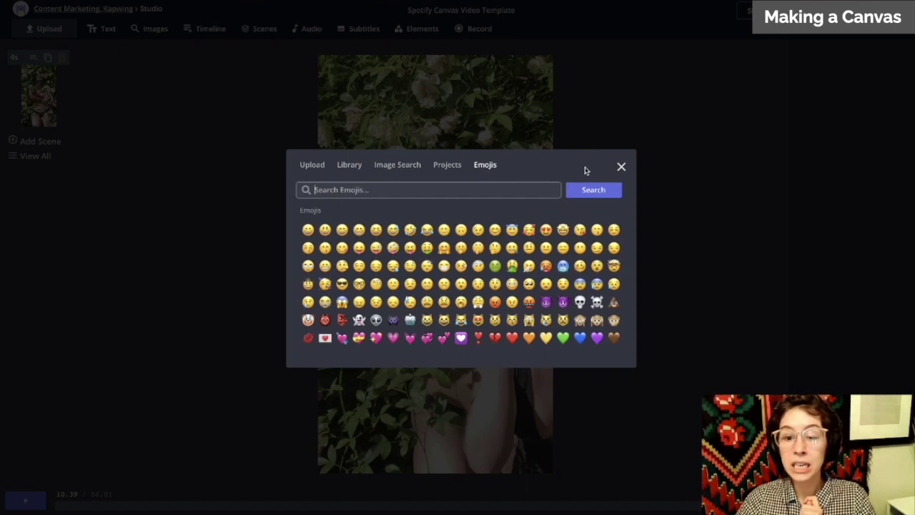
click(621, 168)
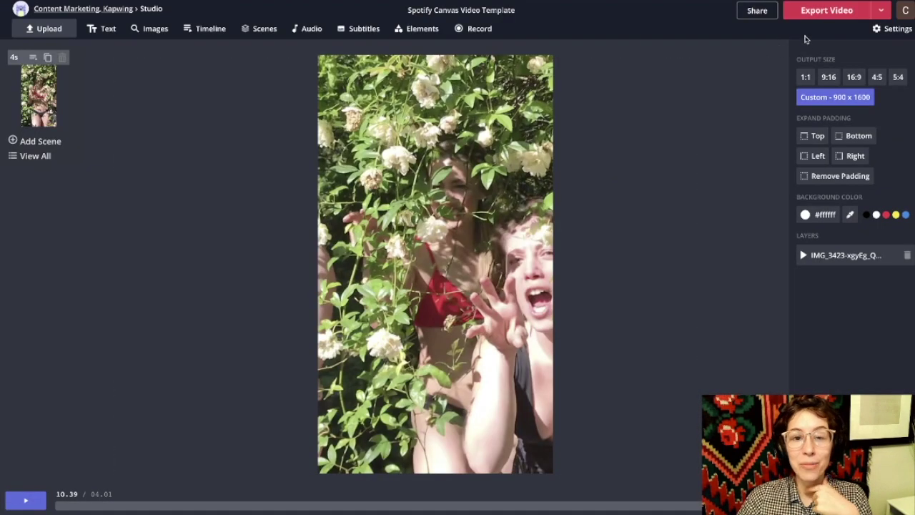
Step: Export the canvas and download the resulting 4-second MP4
click(840, 16)
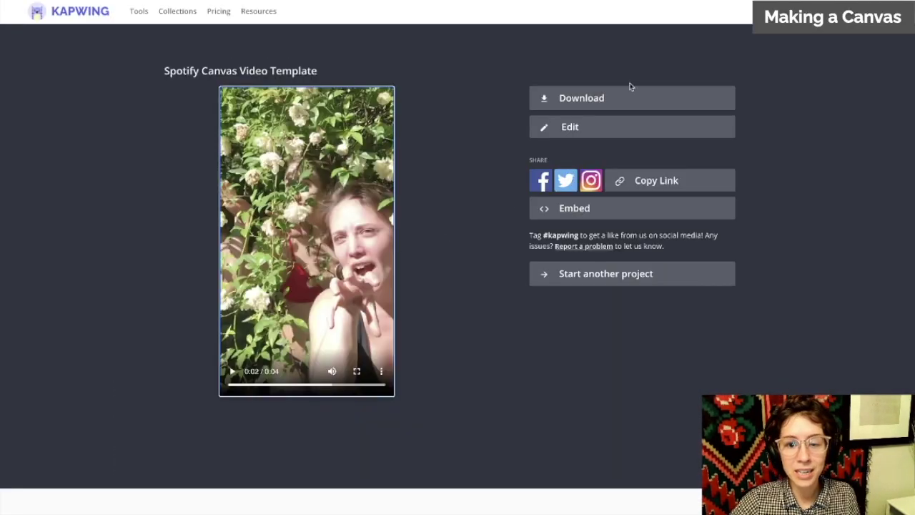
click(623, 100)
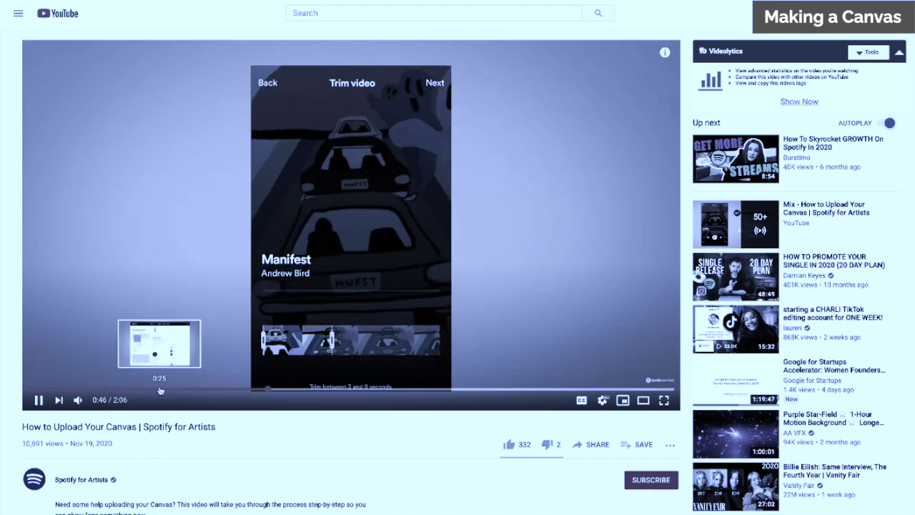
Step: Seek back to an earlier point in the Spotify Canvas upload tutorial
click(149, 389)
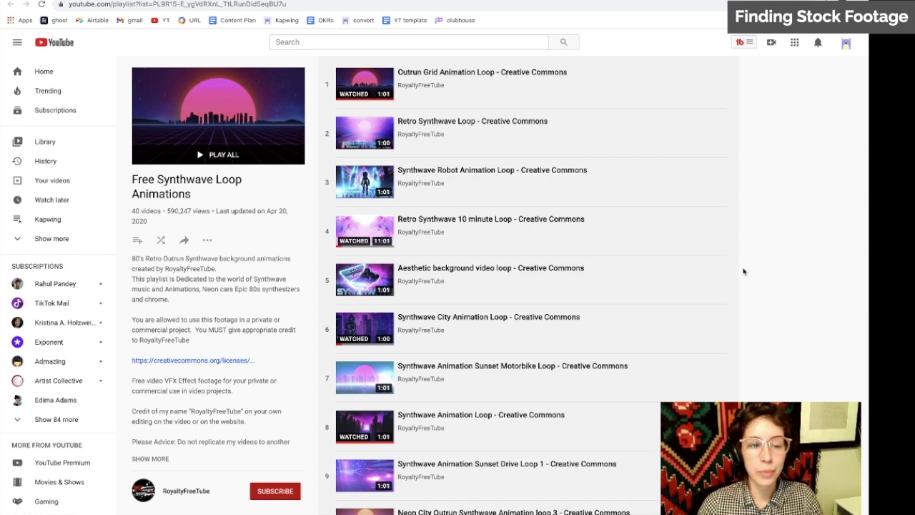
Step: Browse further down the Free Synthwave Loop Animations playlist
scroll(499, 316, down, 5)
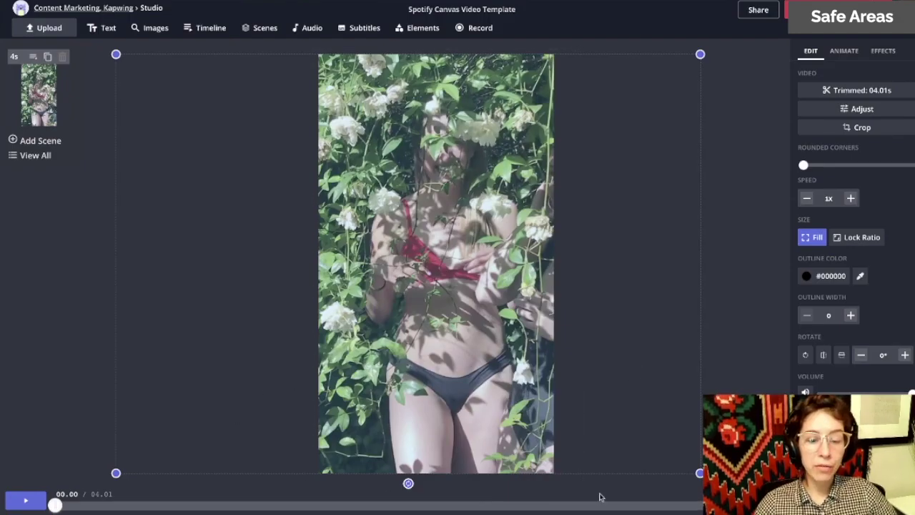
Step: Seek to about 1.25 seconds to preview the two garden clips with the rectangle layer
click(261, 505)
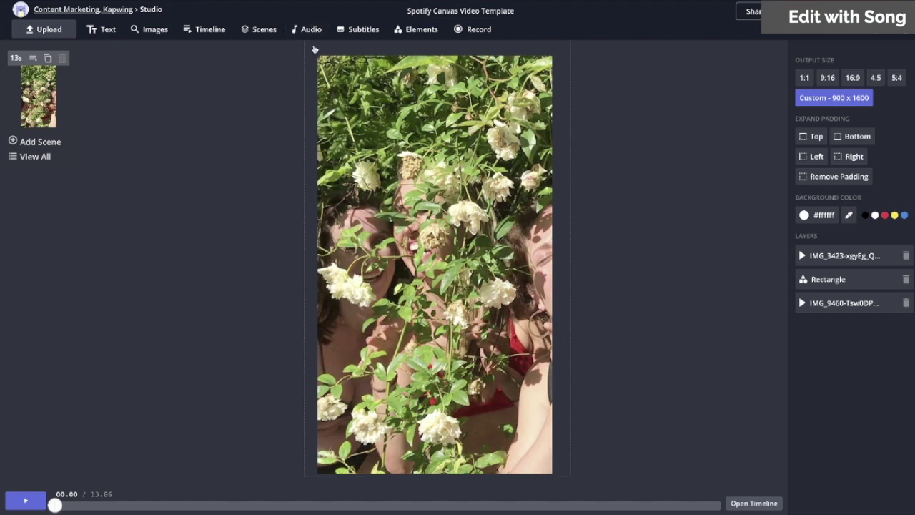
click(311, 29)
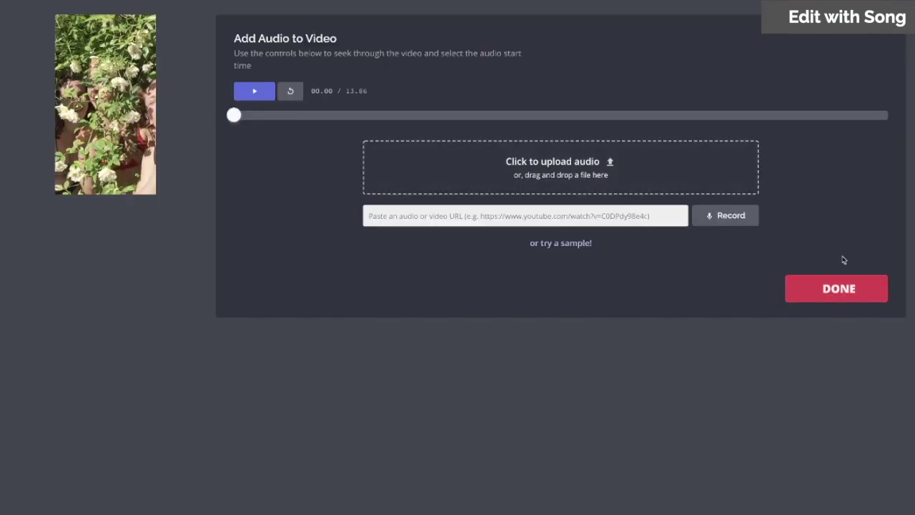
click(832, 297)
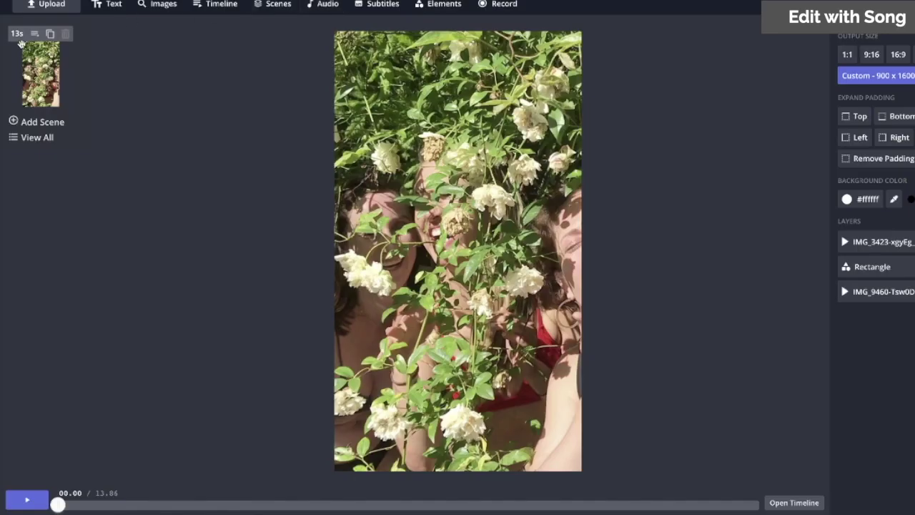
click(35, 34)
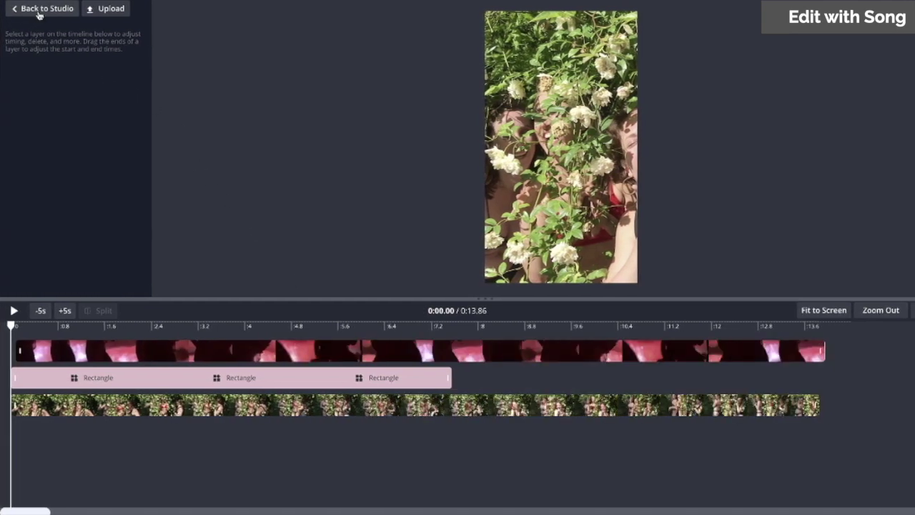
click(33, 10)
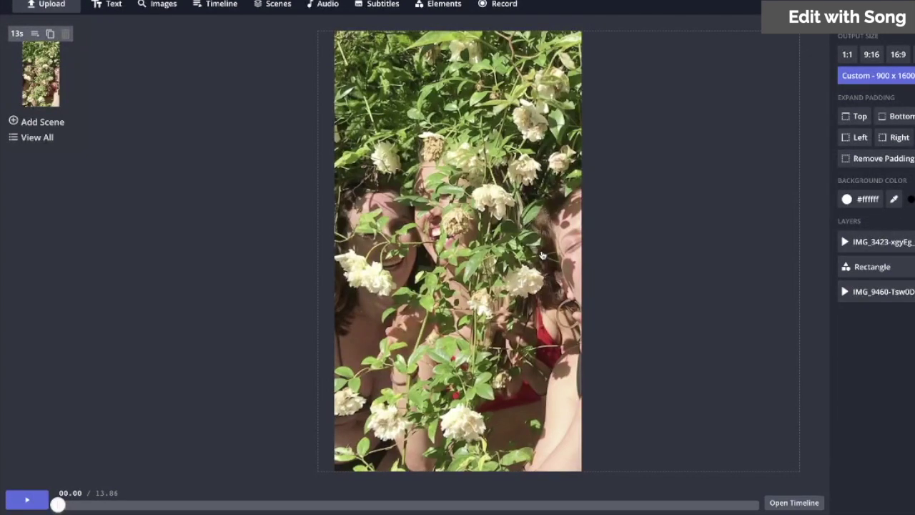
Step: Adjust the garden clip to Brightness 22, Contrast 15 and Saturation -62
click(638, 194)
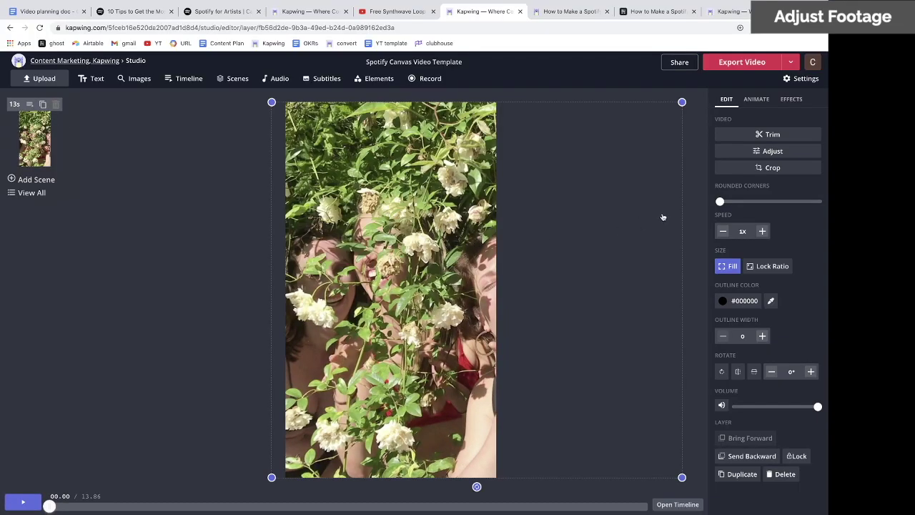
click(778, 150)
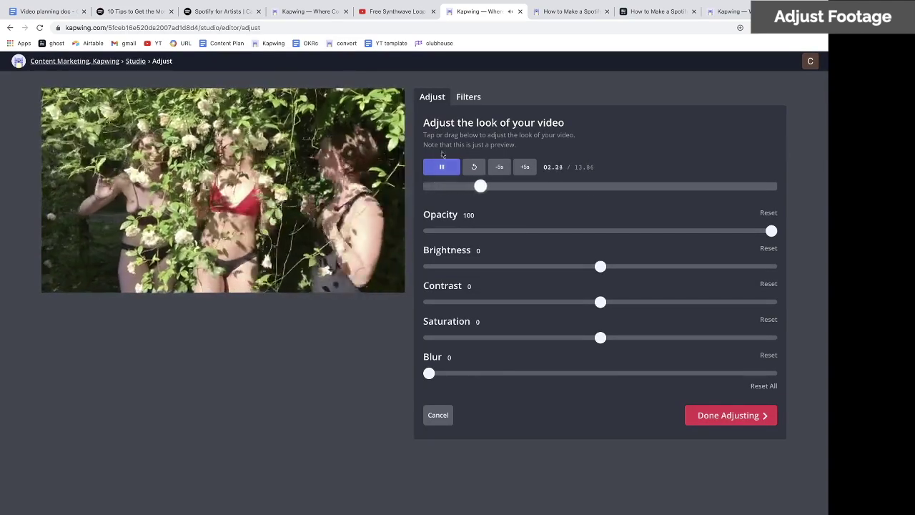
key(space)
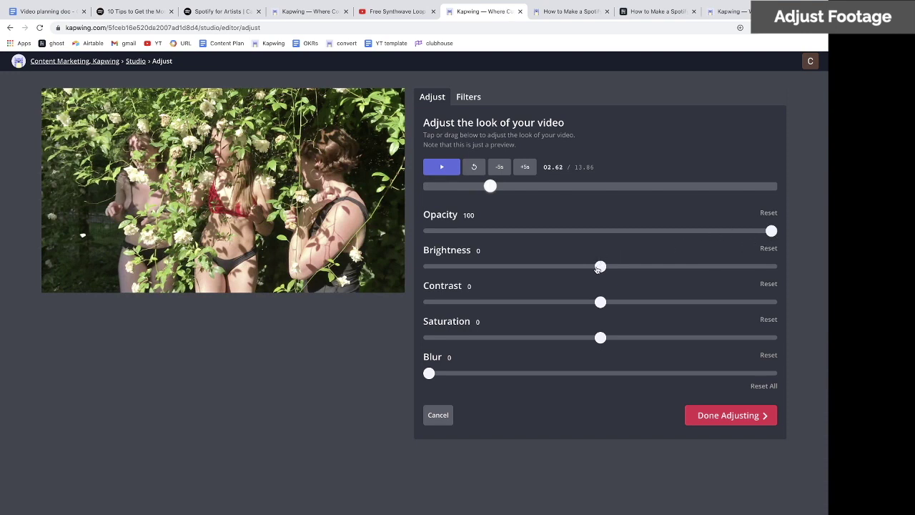
drag(601, 266, 638, 267)
drag(601, 302, 626, 302)
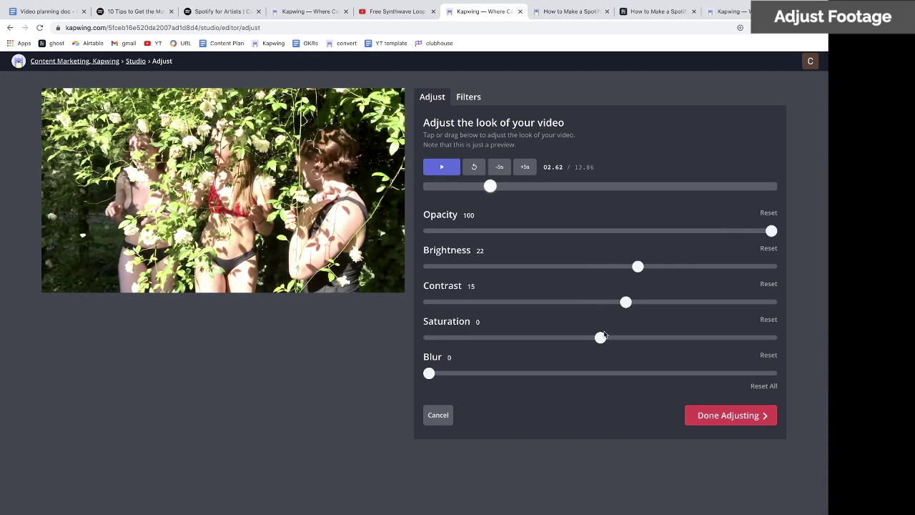
drag(601, 337, 495, 338)
click(732, 415)
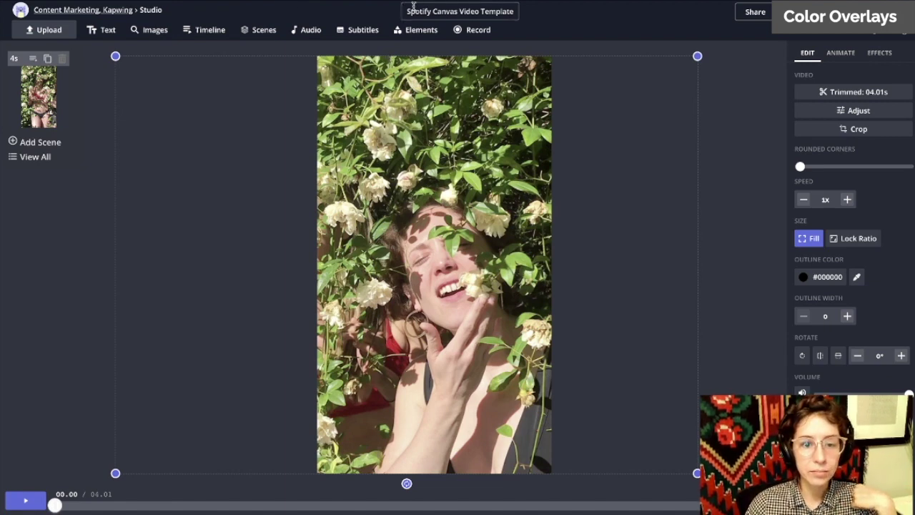
Step: Add a black rectangle and stretch it over the whole vertical canvas
click(416, 29)
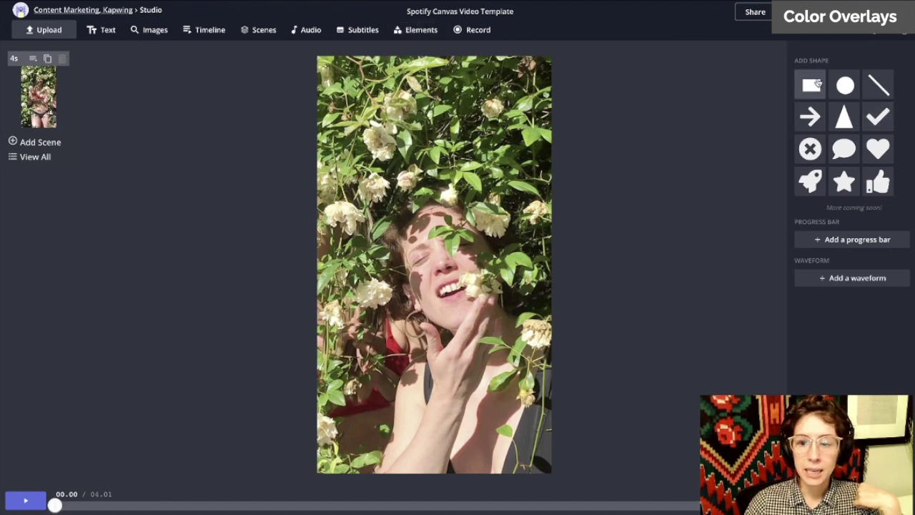
click(811, 85)
drag(404, 233, 328, 98)
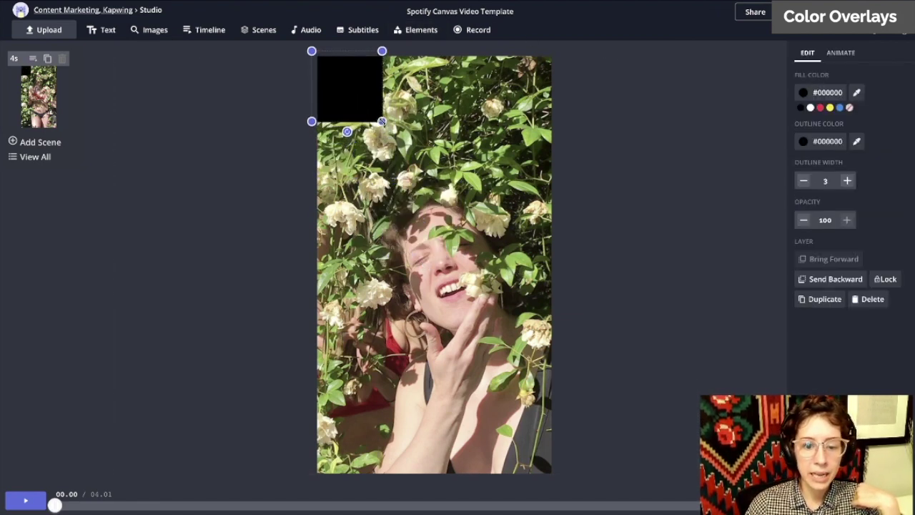
drag(383, 122, 579, 506)
click(723, 287)
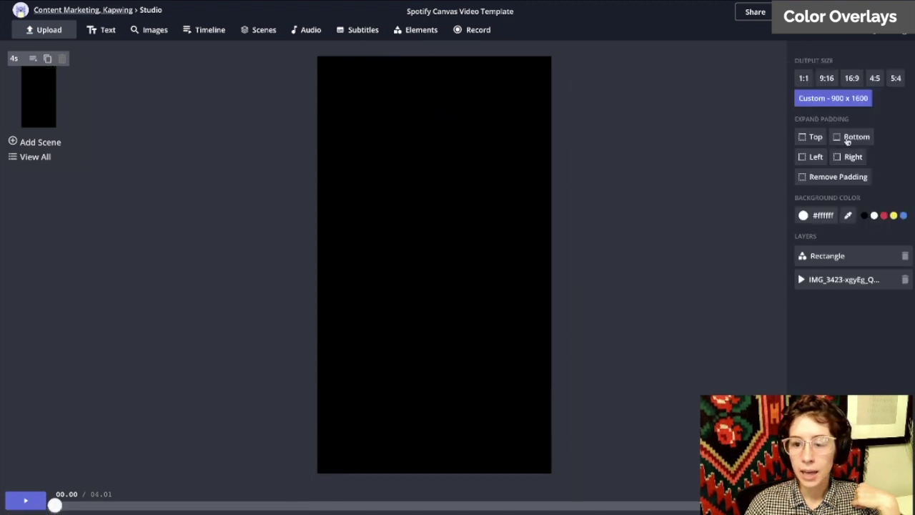
click(537, 223)
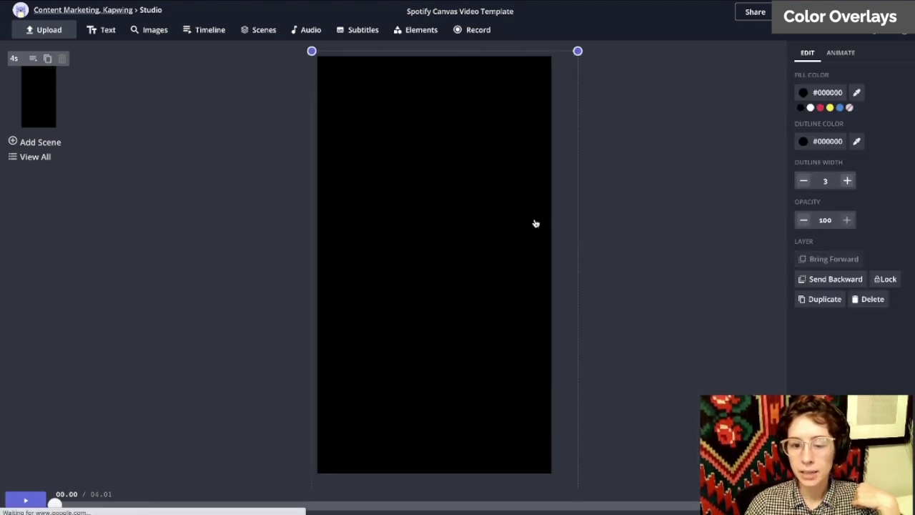
click(822, 93)
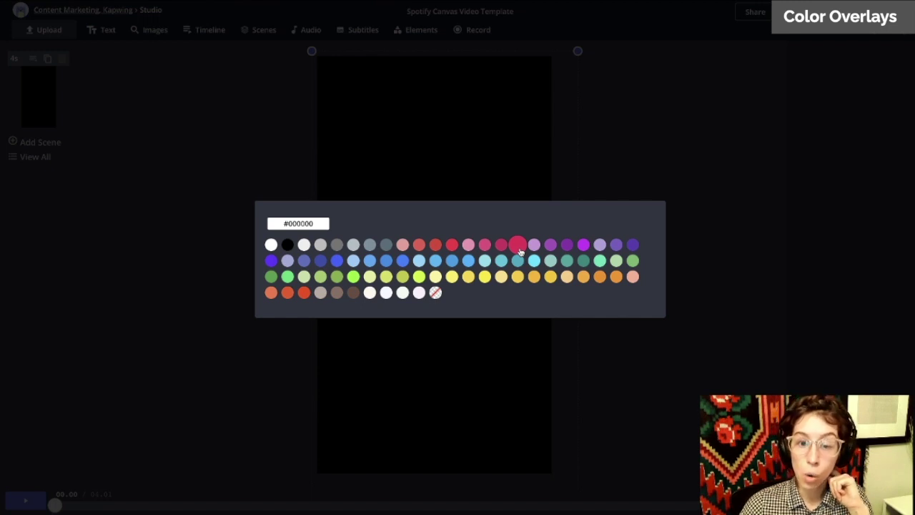
Step: Fill the rectangle pink #F48FB1, set its outline width to 0, and lower its opacity
click(469, 246)
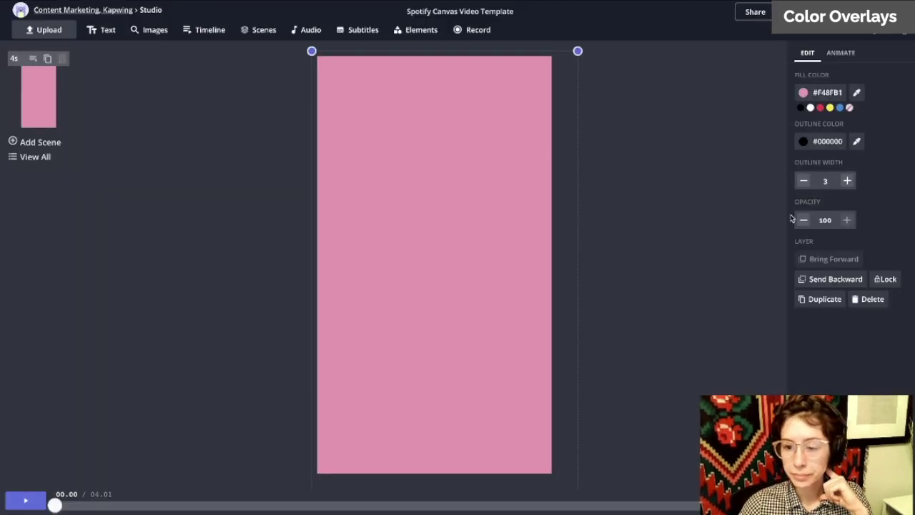
click(804, 180)
click(804, 180)
click(804, 181)
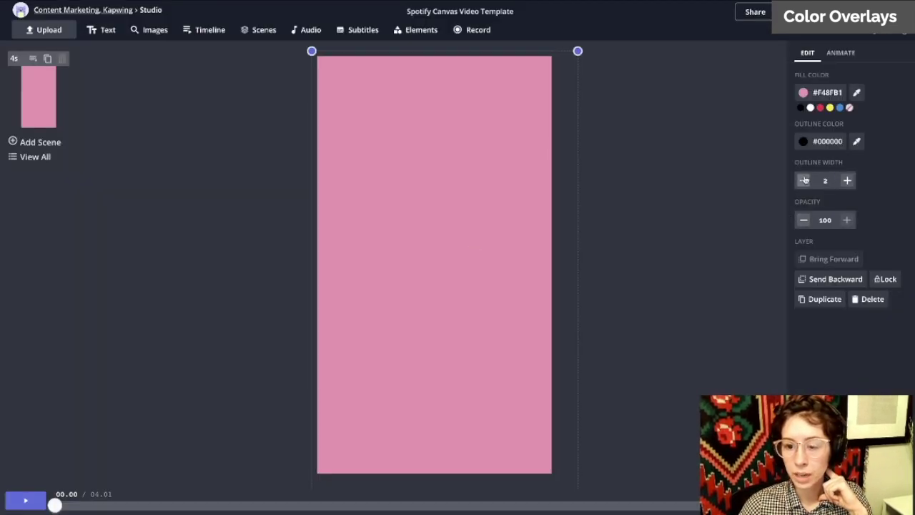
click(802, 221)
click(802, 220)
click(803, 220)
click(802, 221)
click(802, 221)
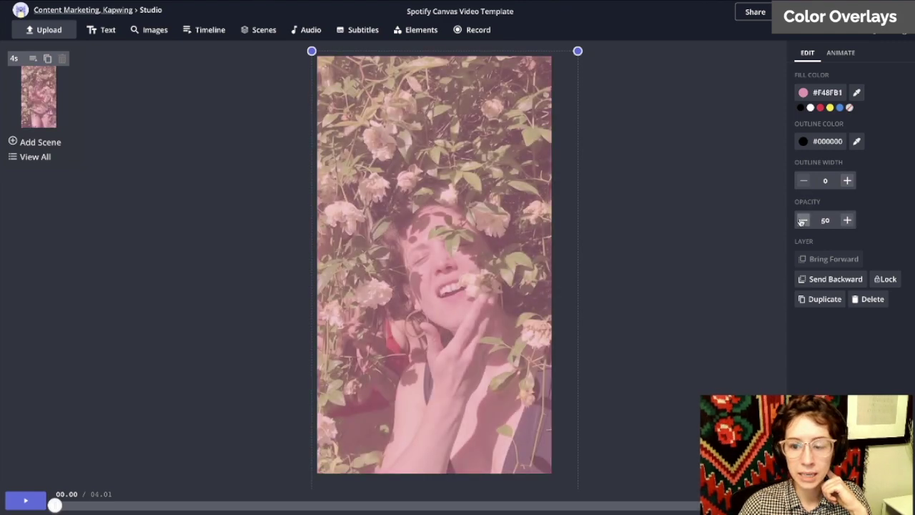
click(20, 503)
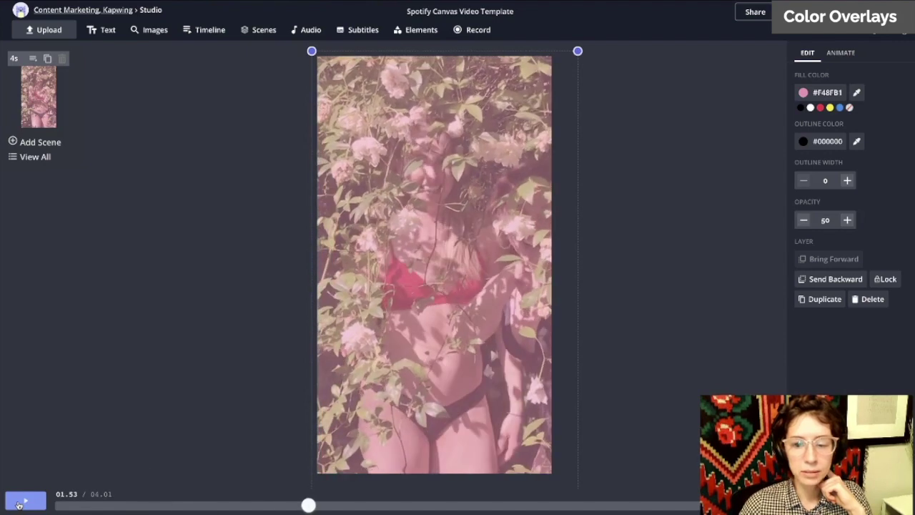
key(space)
Step: Fine-tune the pink overlay's opacity to 20 for a faint tint
click(804, 221)
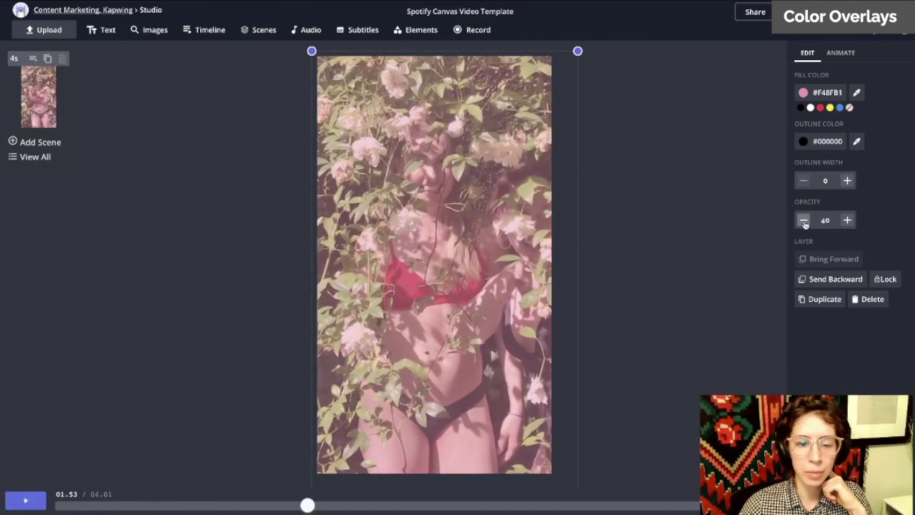
click(804, 221)
click(804, 221)
click(804, 221)
click(804, 221)
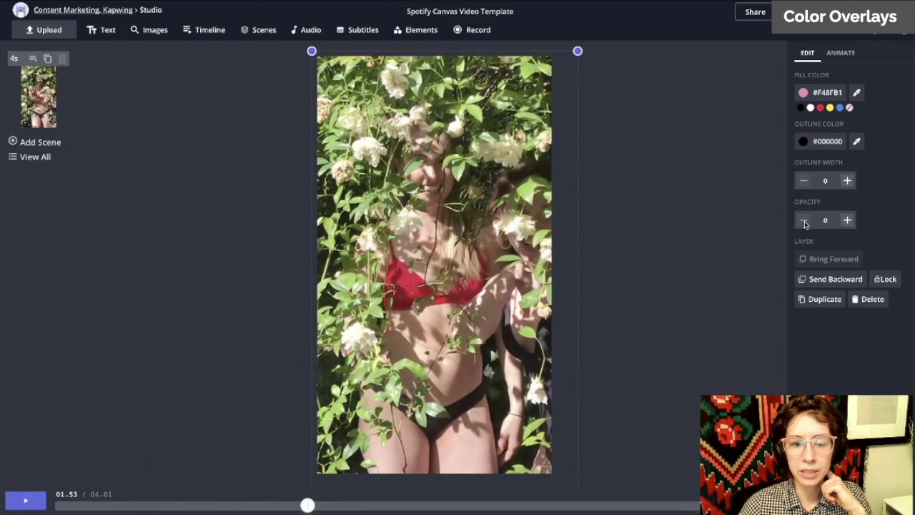
click(847, 221)
click(847, 221)
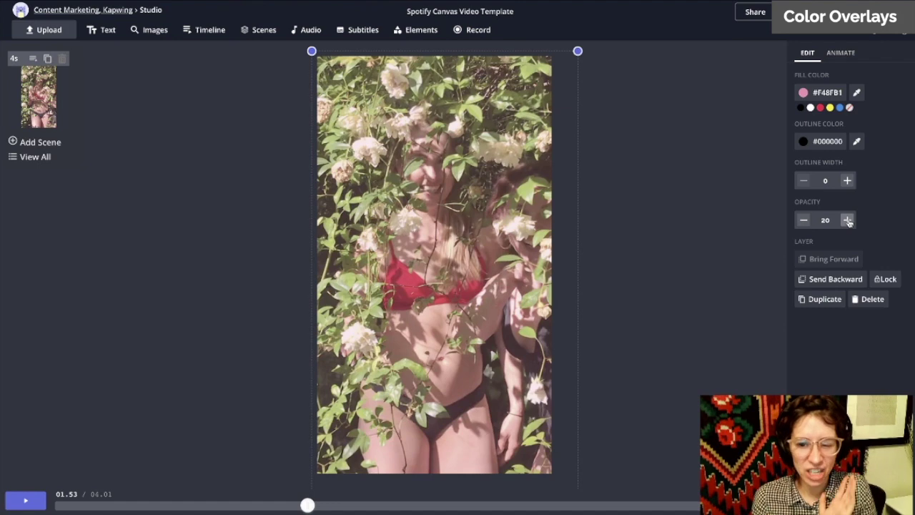
click(817, 95)
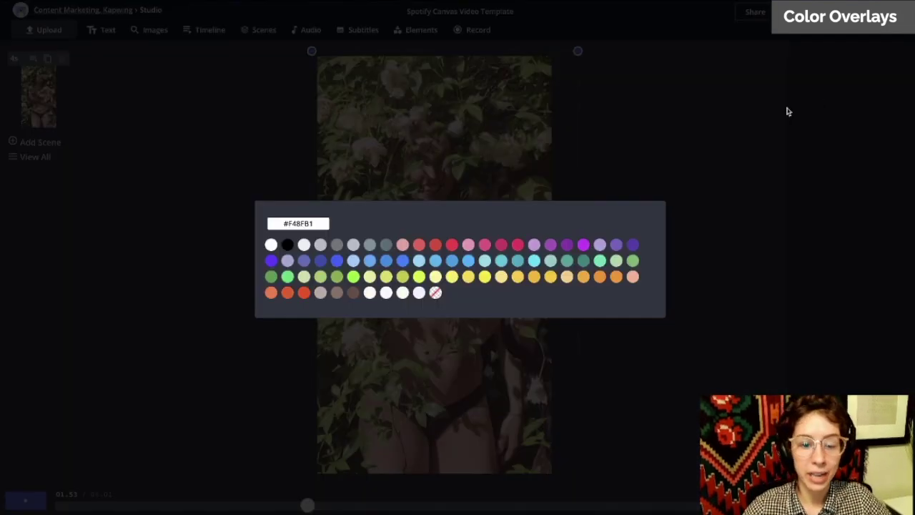
Step: Recolour the overlay from orange to light blue #00B0FF and preview the tint
click(600, 278)
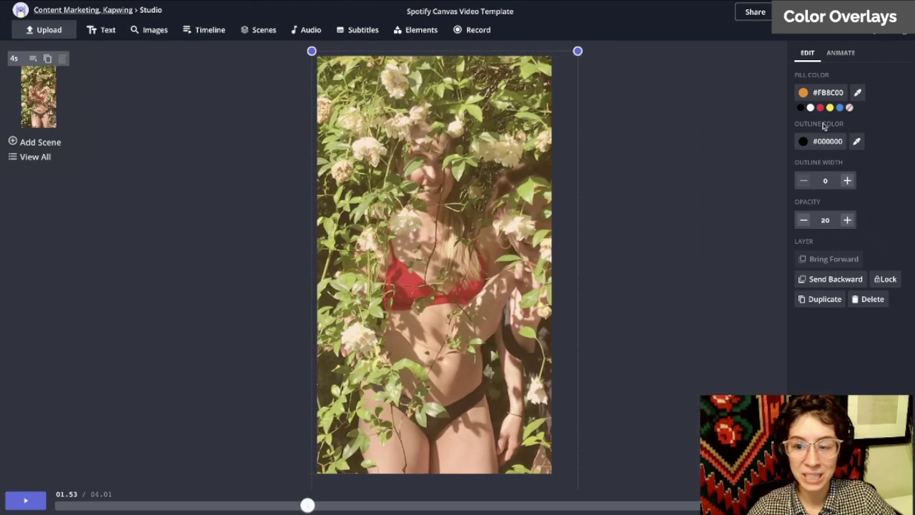
click(826, 96)
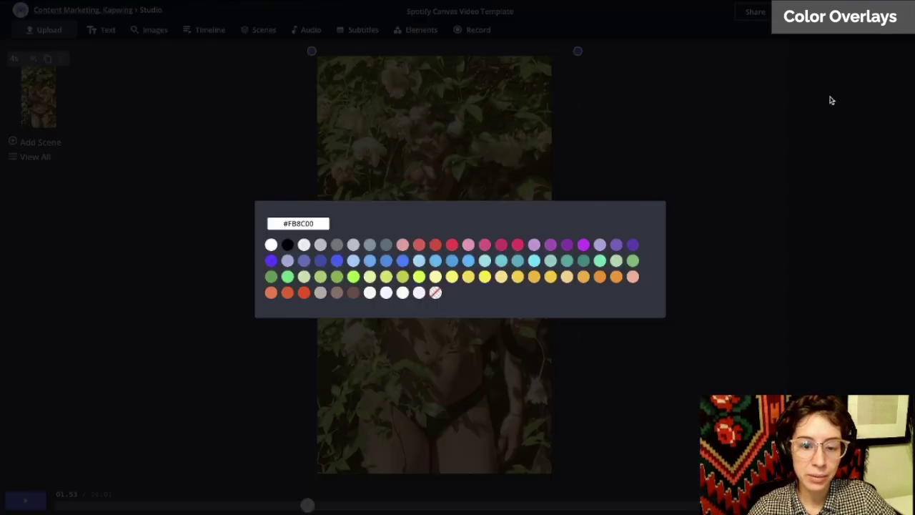
click(469, 260)
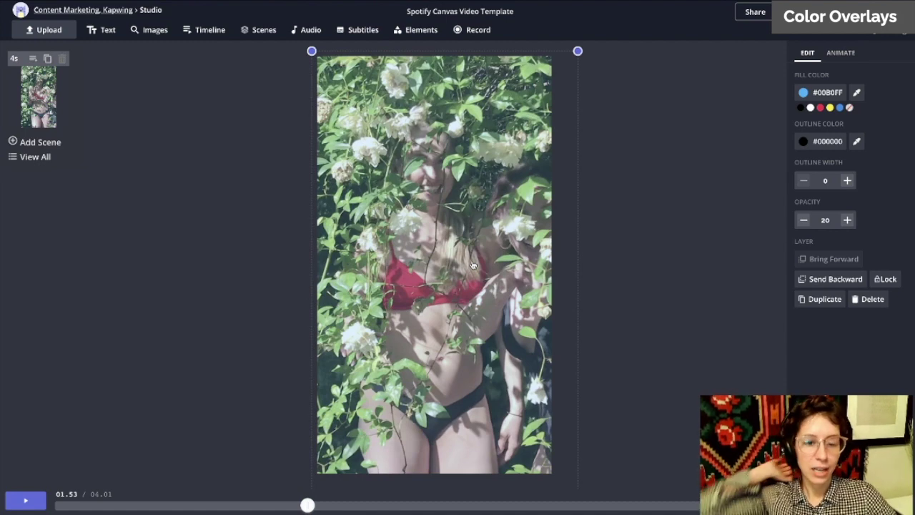
click(21, 505)
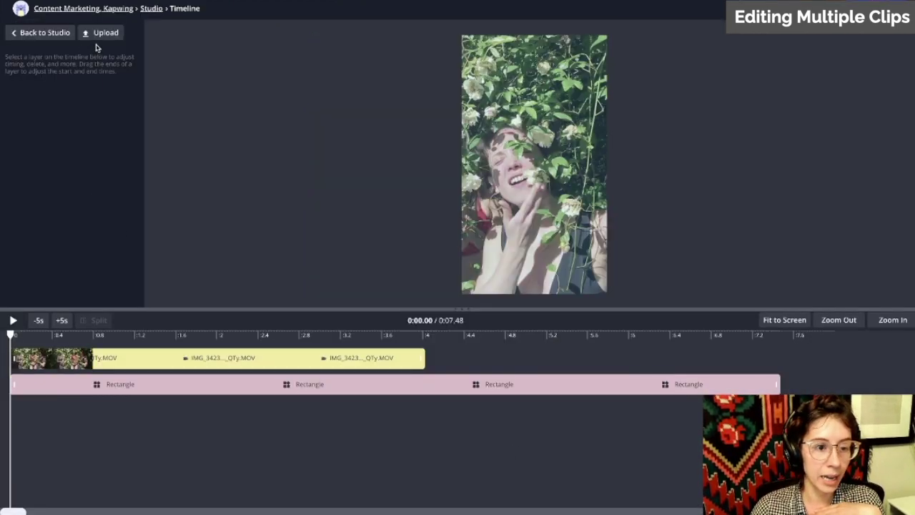
Step: Add the dark silhouette clip from the uploaded-media Library as a new track
click(103, 35)
click(349, 164)
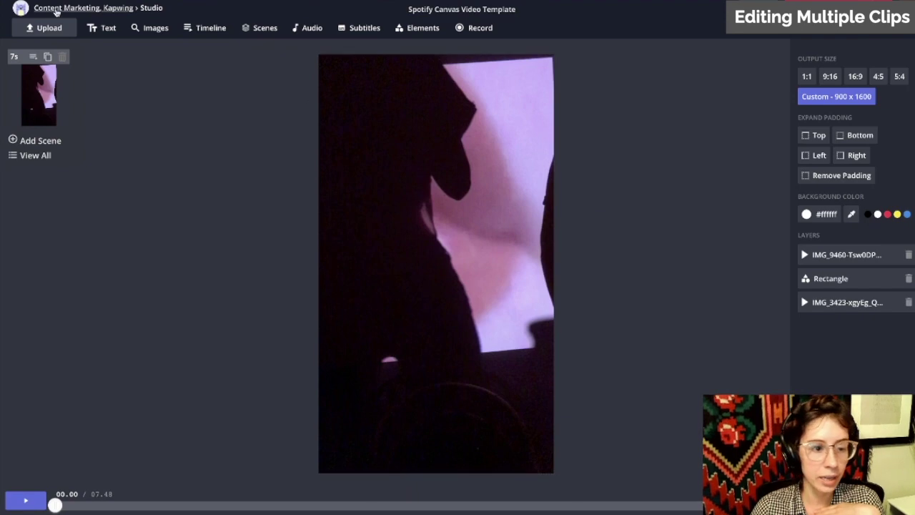
click(475, 274)
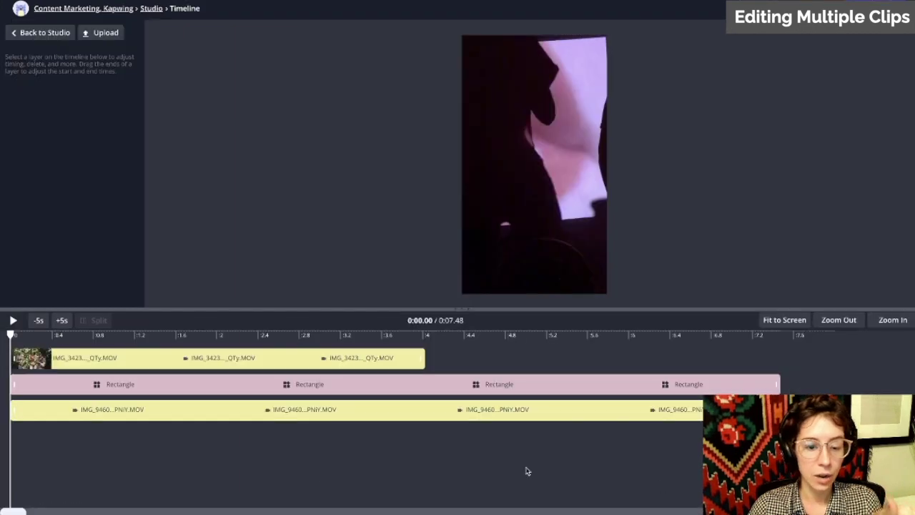
Step: Move the silhouette clip onto the garden clip's track, right after it
drag(230, 417, 650, 364)
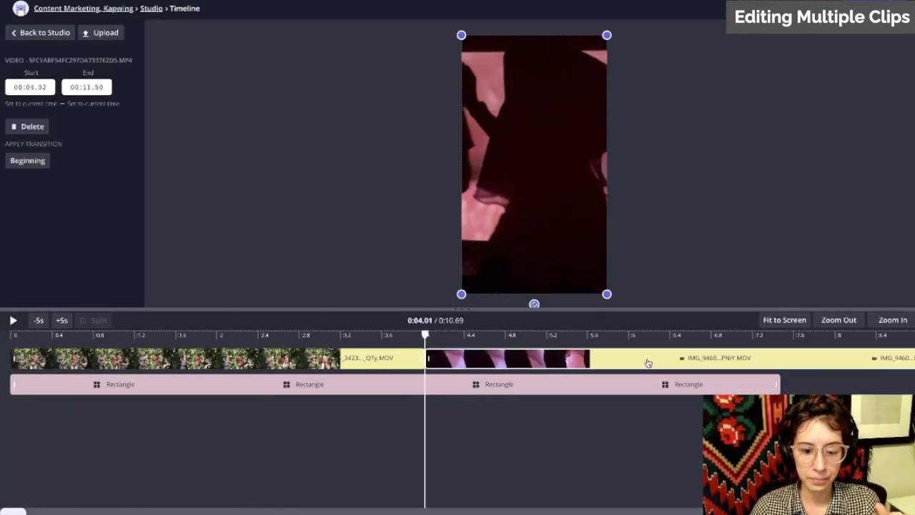
scroll(674, 449, right, 4)
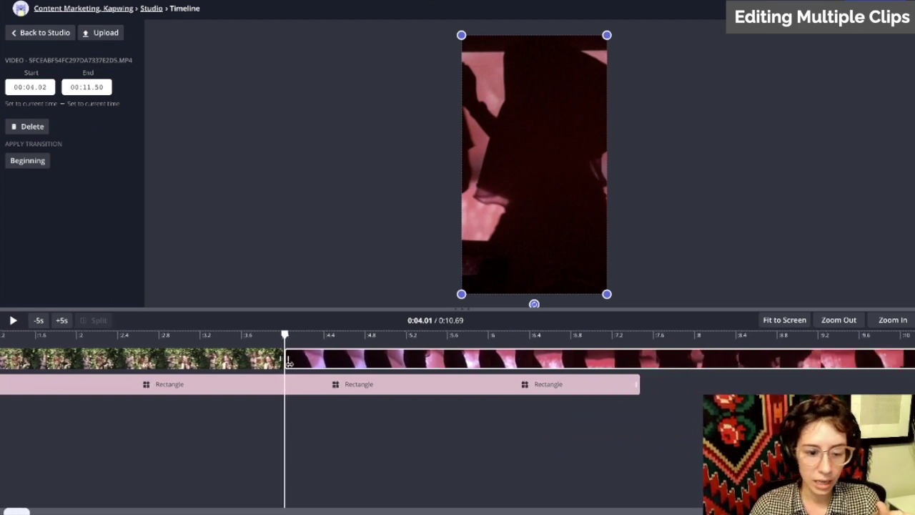
mouse_move(345, 363)
mouse_down()
mouse_move(470, 364)
mouse_move(345, 364)
mouse_up()
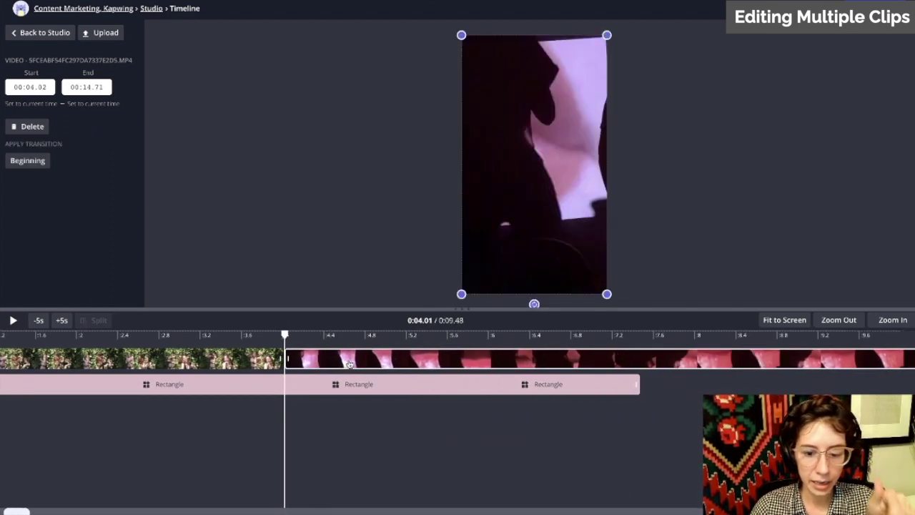
Step: Split the silhouette clip at about 7.45 s, delete the remainder, and trim it to 3.45 s
click(640, 348)
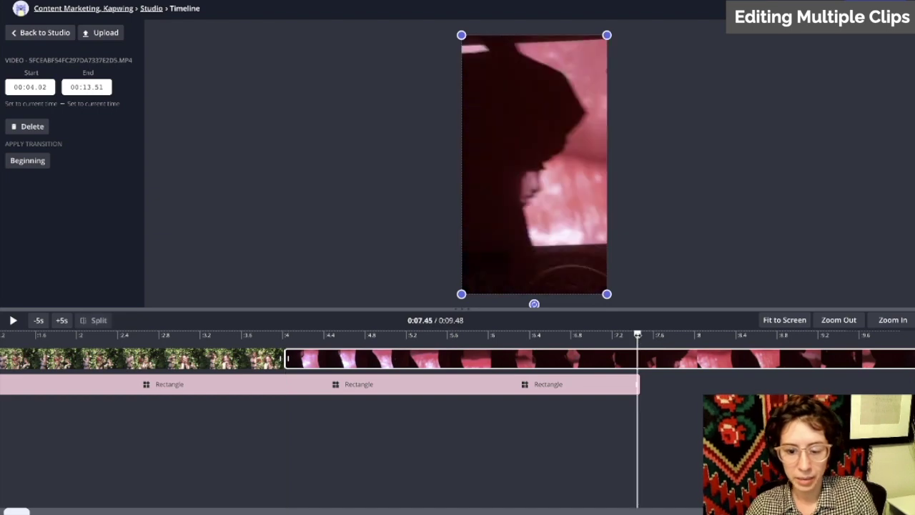
click(89, 320)
key(Delete)
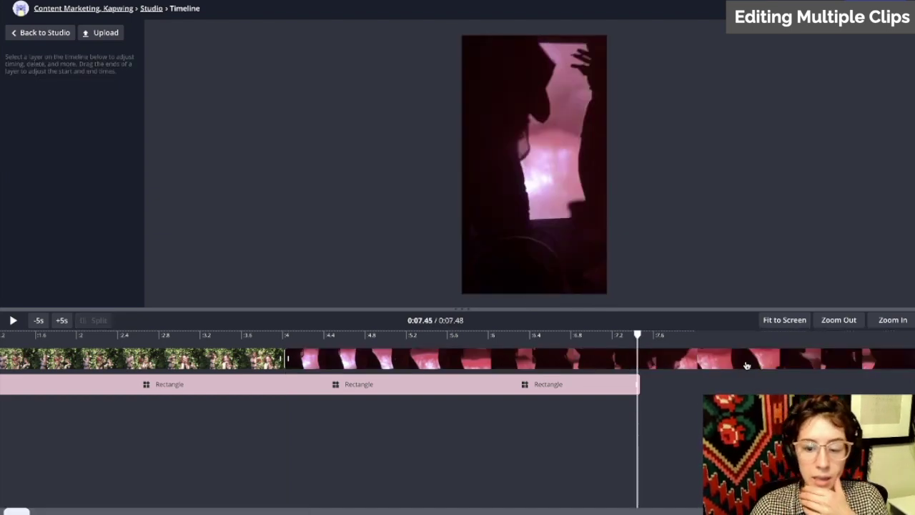
click(747, 365)
click(641, 335)
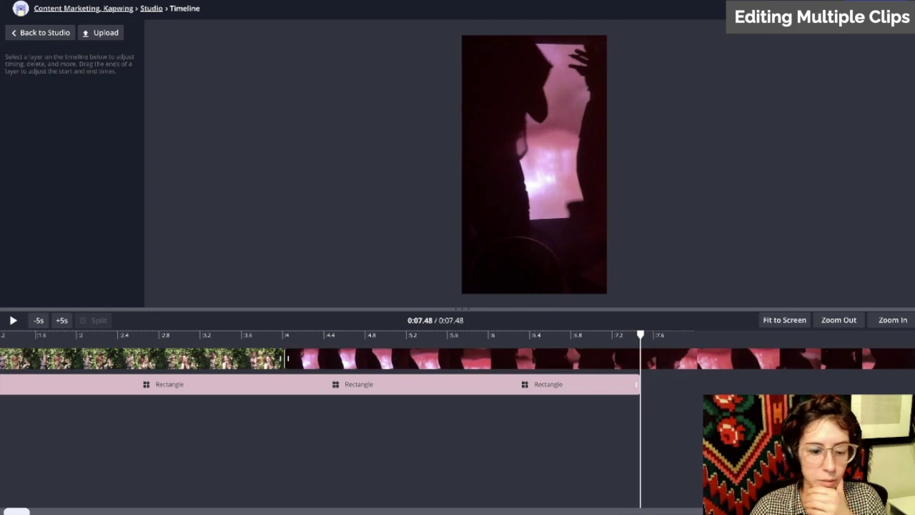
click(840, 320)
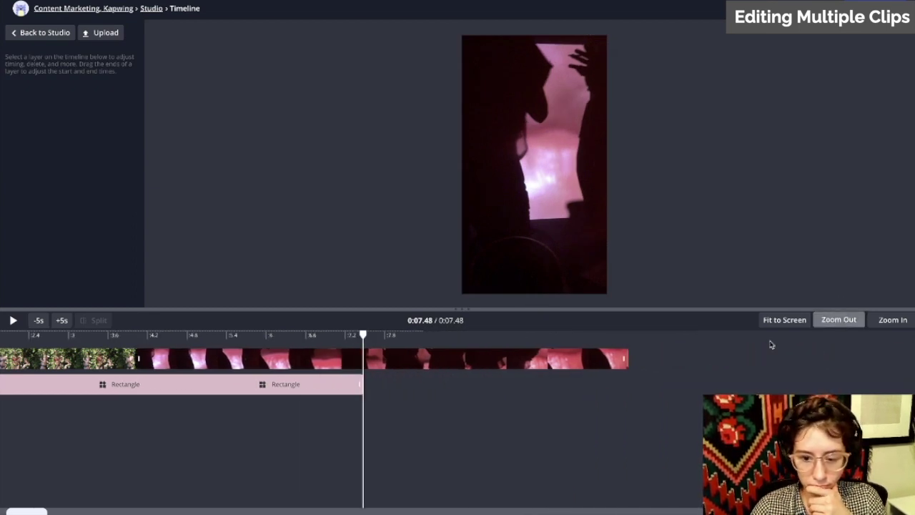
drag(620, 358, 363, 353)
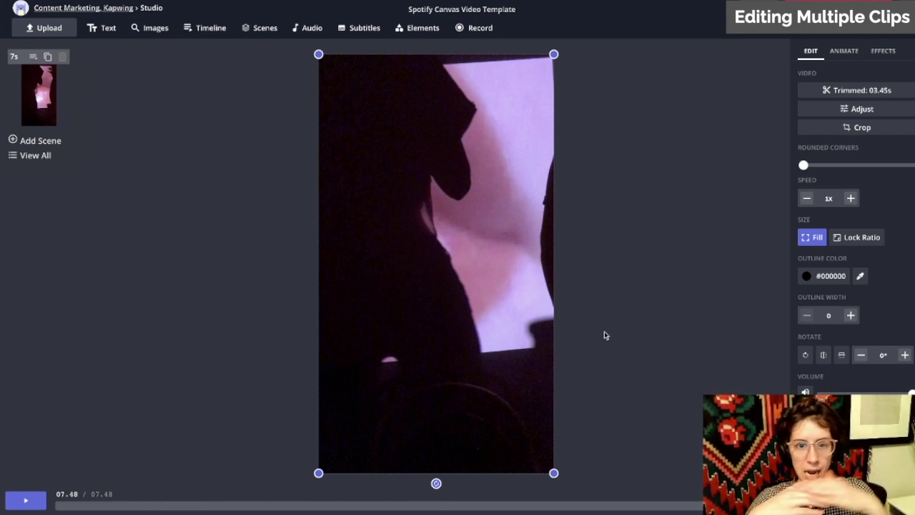
Step: Select the silhouette clip layer in the Layers list
click(705, 287)
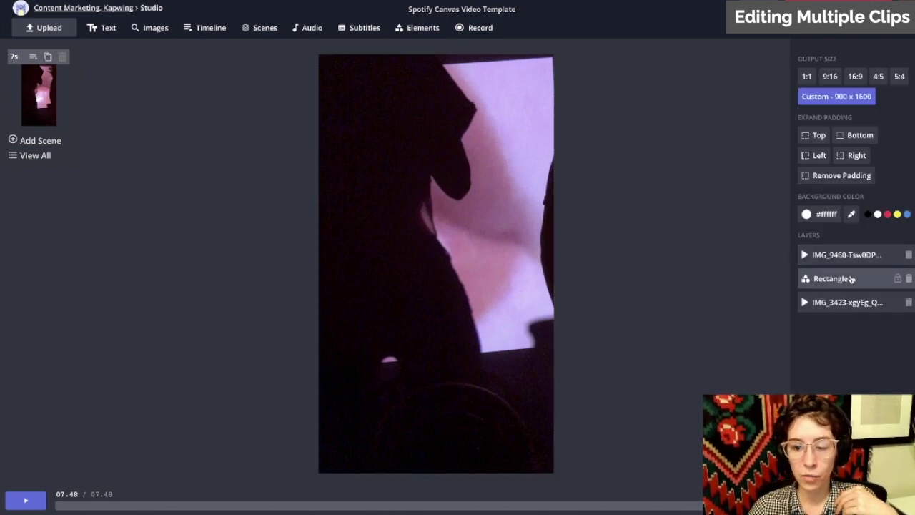
click(862, 256)
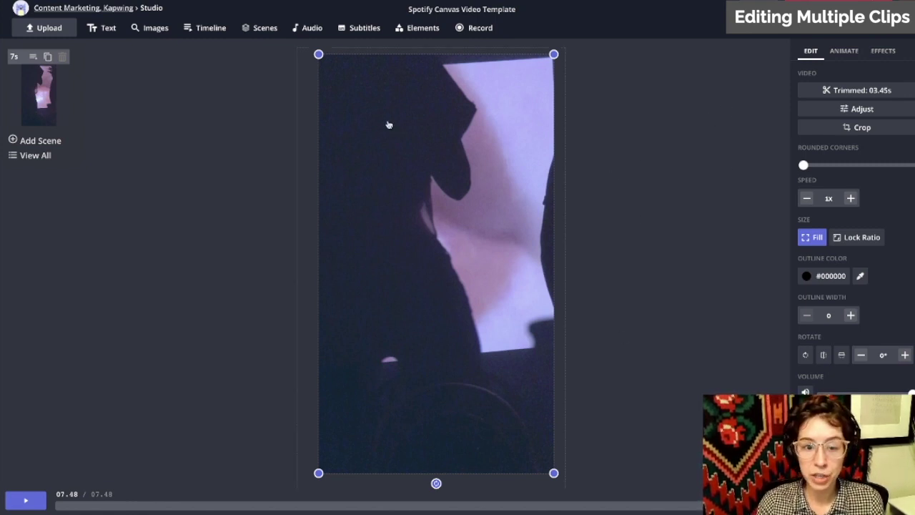
Step: Apply the Hue Rotate animation to the silhouette clip
click(844, 52)
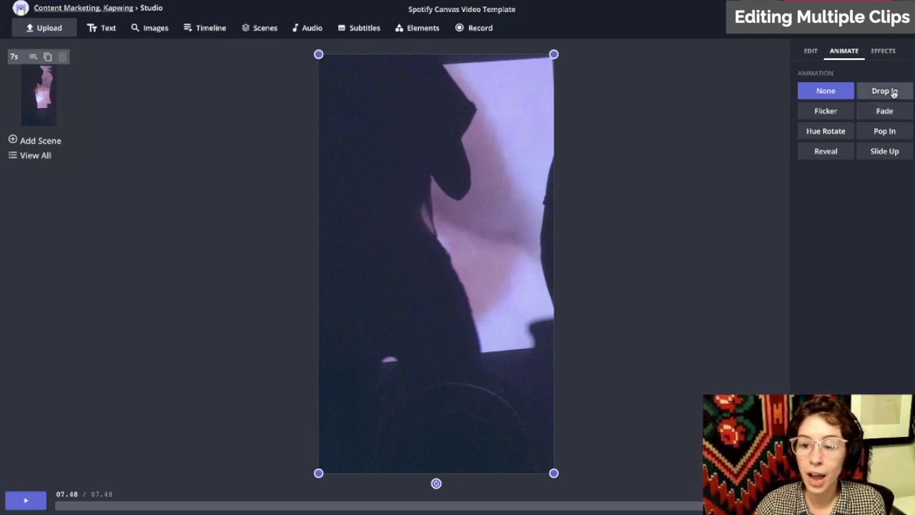
click(820, 138)
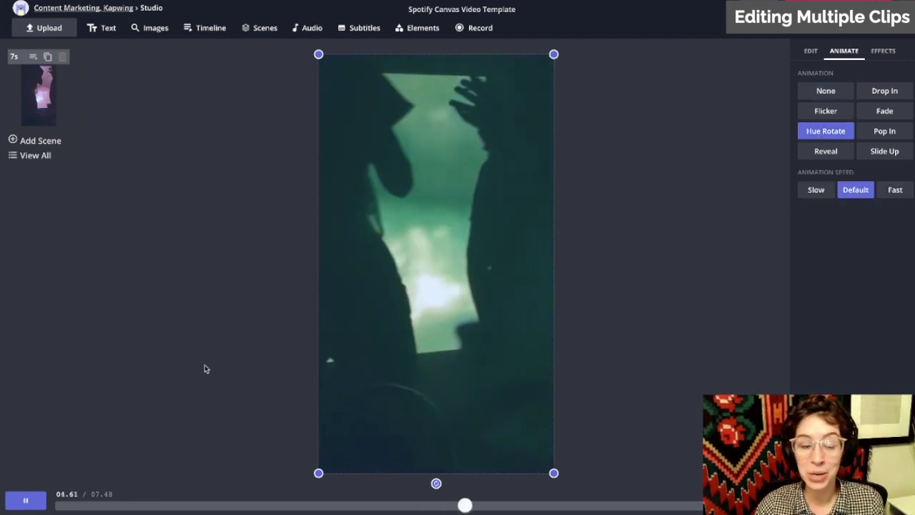